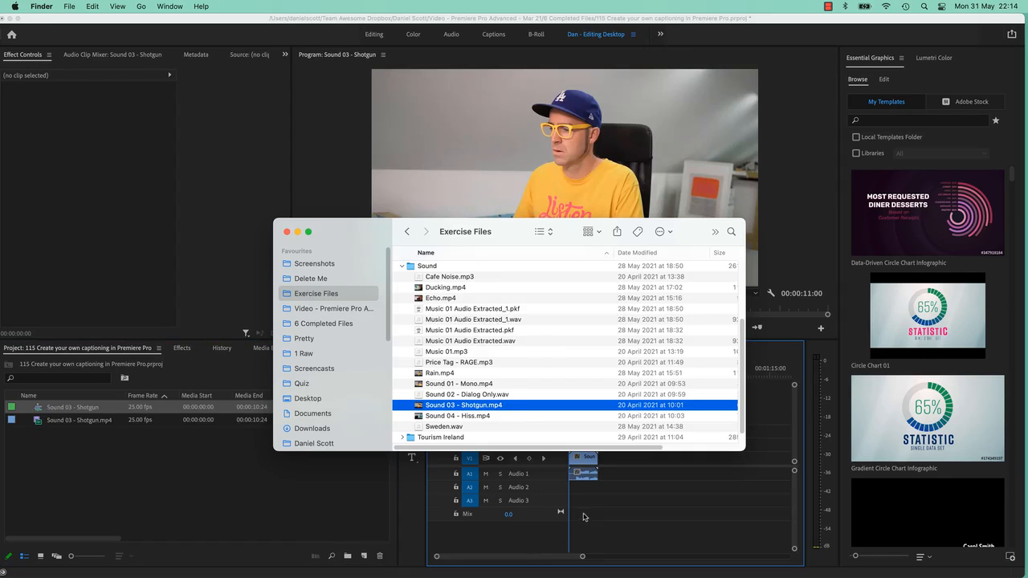
Step: Return to Premiere Pro and switch to the Captions workspace with the whole sequence shown in the timeline
left_click(532, 500)
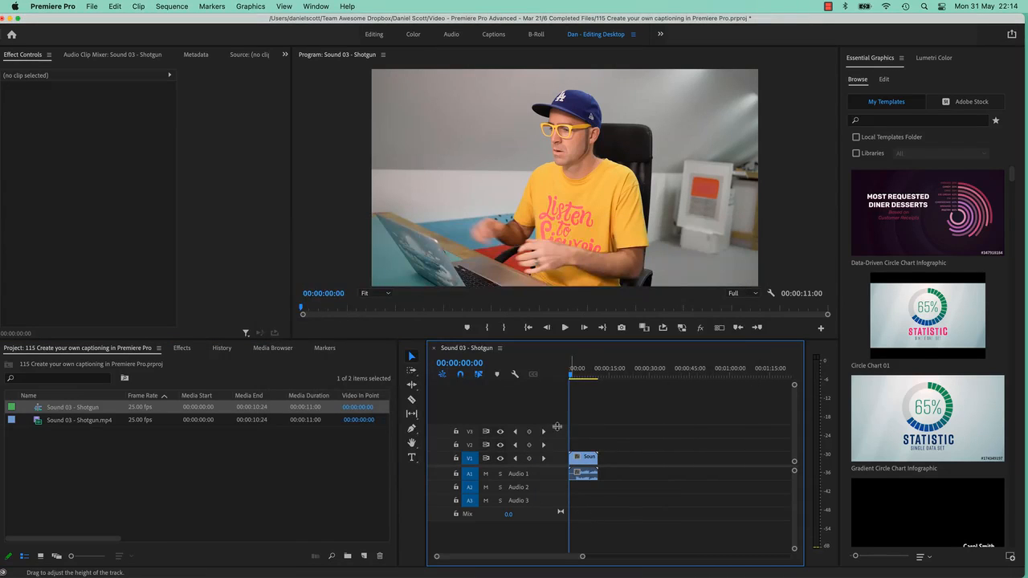
left_click(493, 35)
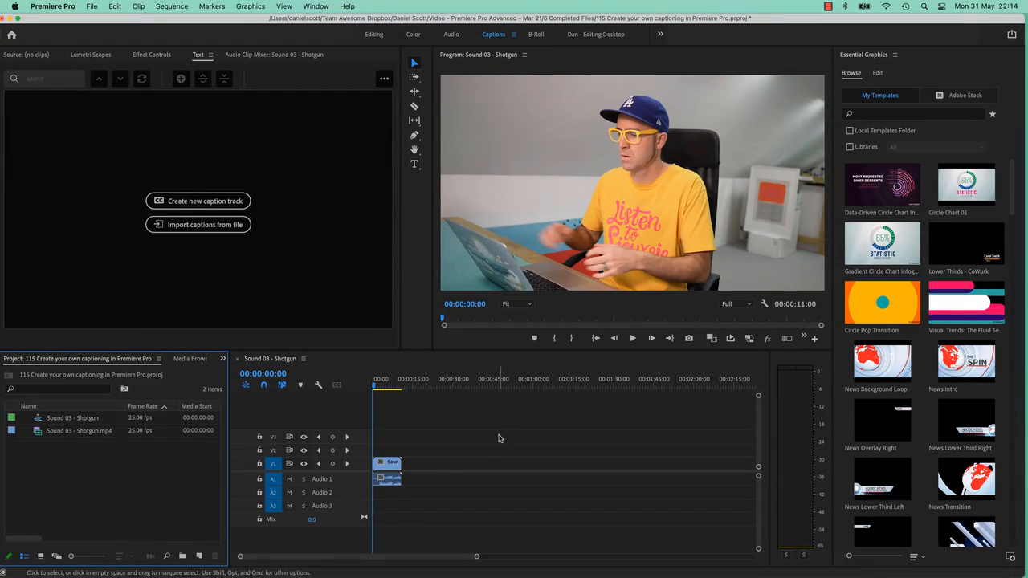
left_click(497, 437)
key("backslash")
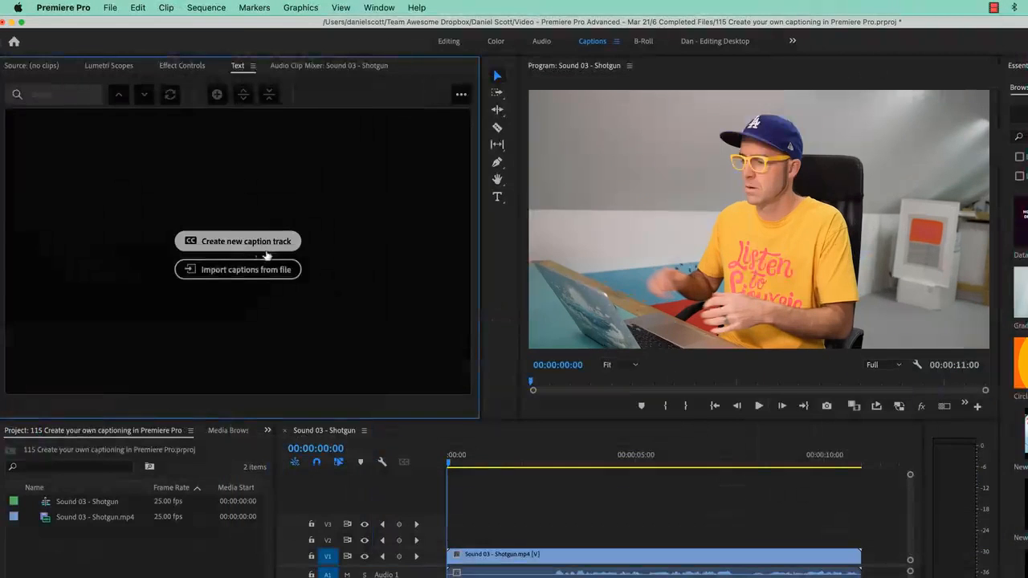
Step: Create a new caption track in the Subtitle format
left_click(206, 205)
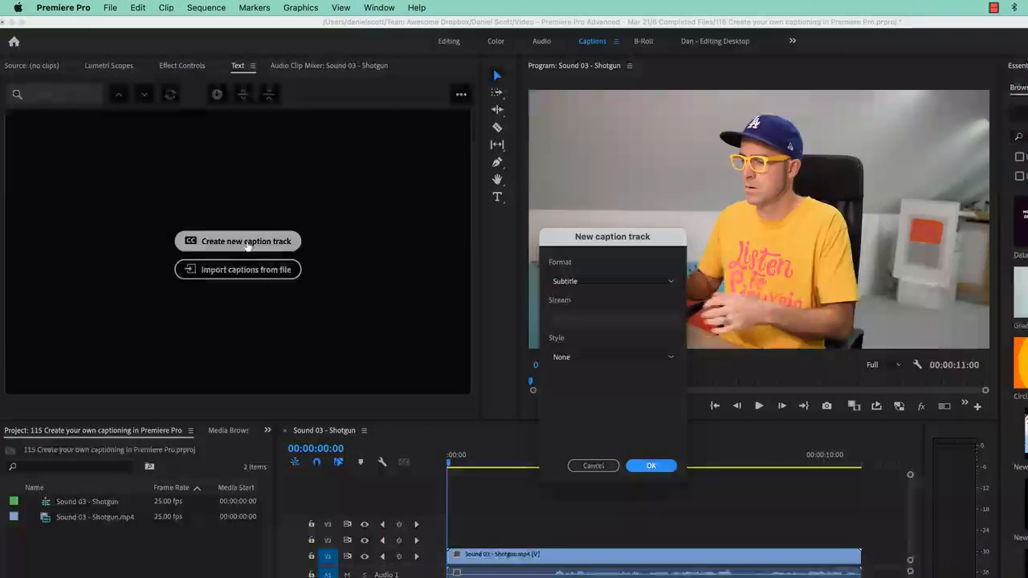
left_click(565, 281)
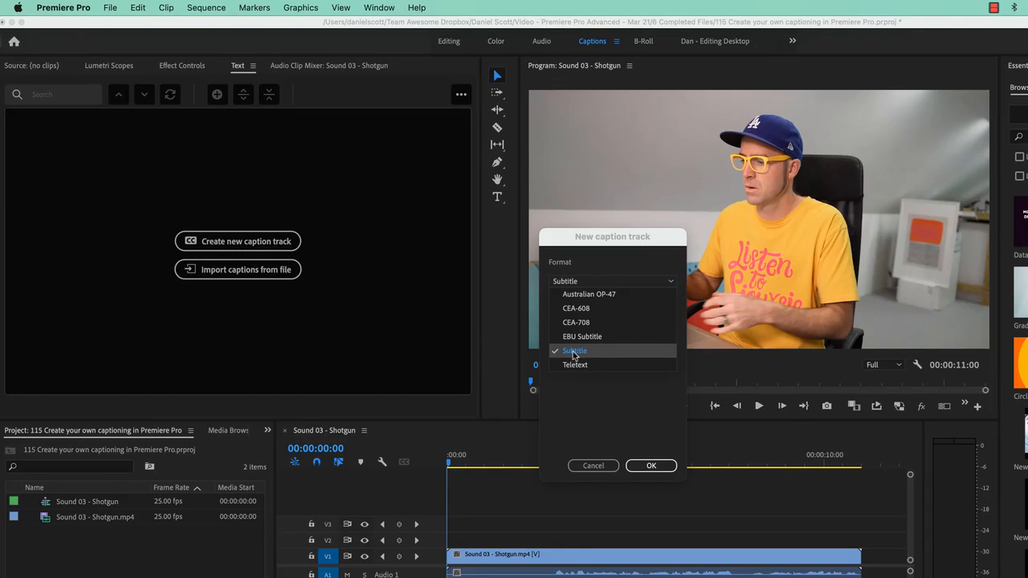
left_click(651, 466)
left_click(651, 466)
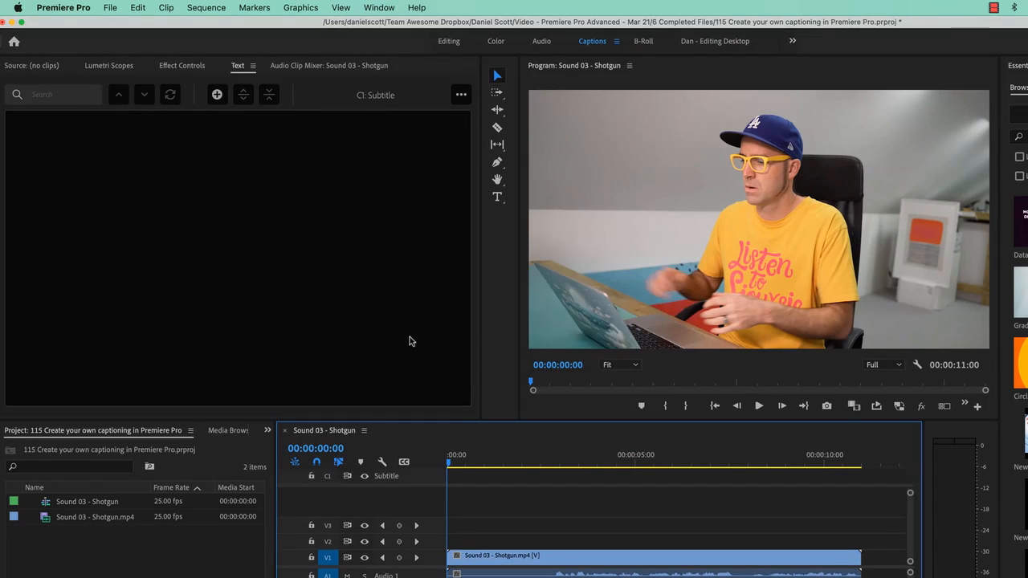
Step: Add a caption at 00:00:02:00 reading "Alright, let's start with the meaning of colour."
left_click(532, 464)
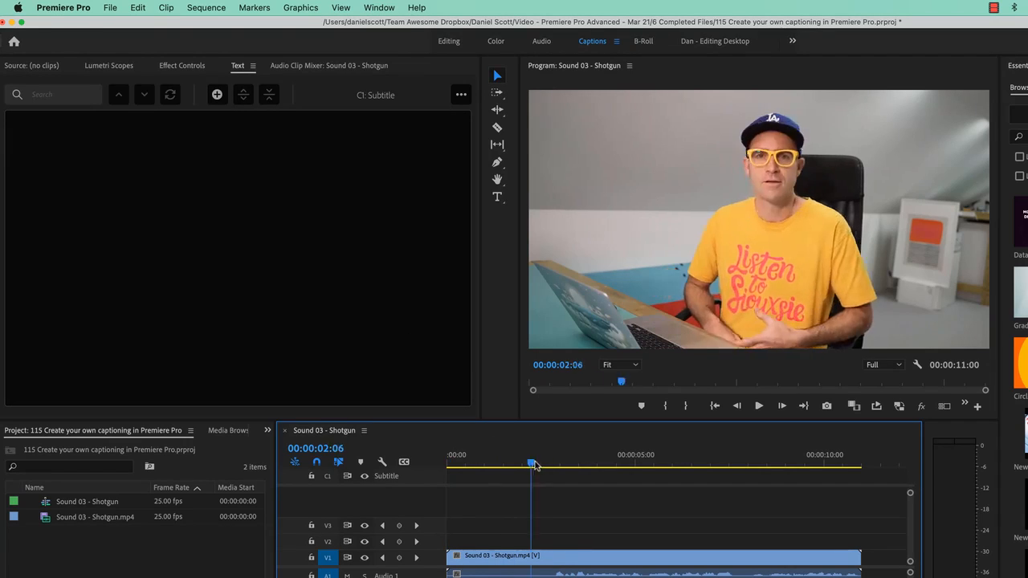
mouse_move(533, 466)
left_mouse_down()
mouse_move(473, 464)
mouse_move(523, 463)
left_mouse_up()
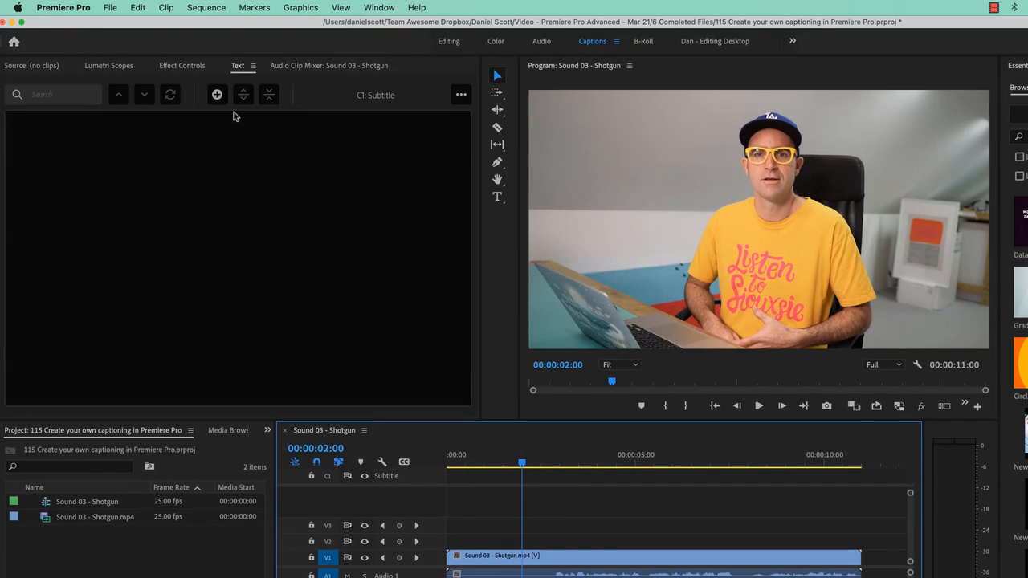
left_click(218, 95)
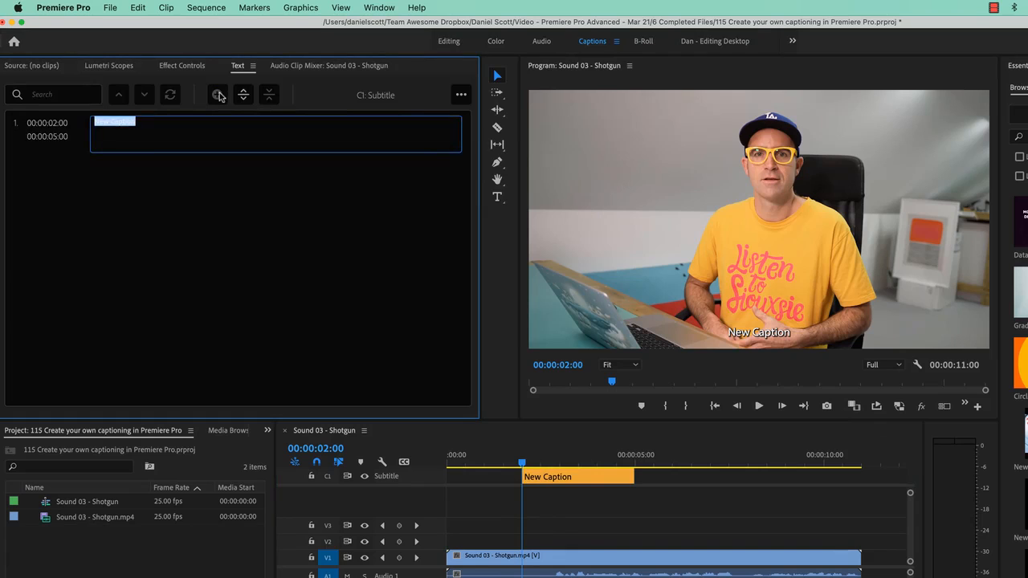
mouse_move(562, 463)
left_mouse_down()
mouse_move(551, 461)
mouse_move(592, 457)
mouse_move(551, 460)
left_mouse_up()
left_click(115, 124)
type("abAlright, let's start with the meaning of colour")
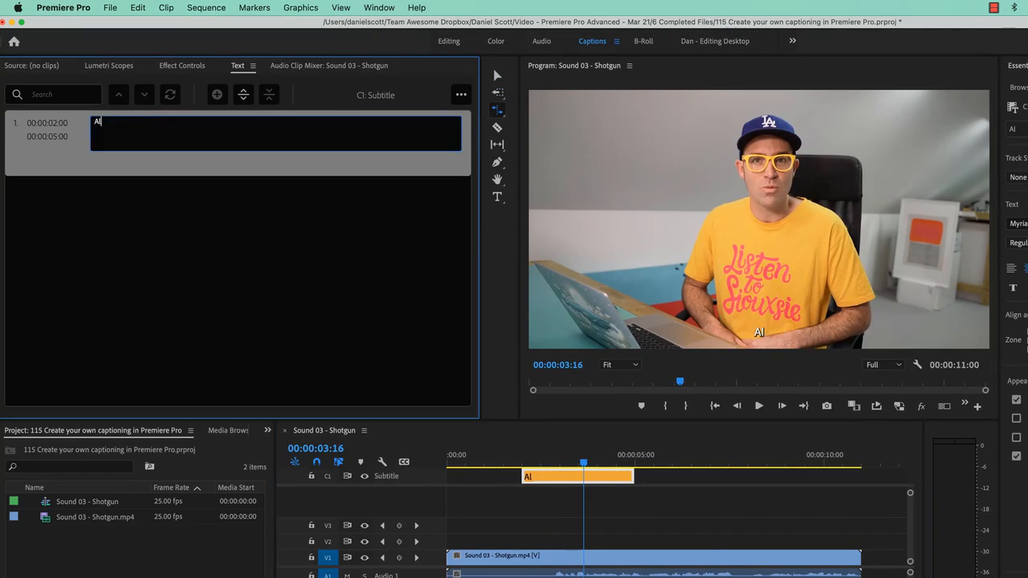
type(".")
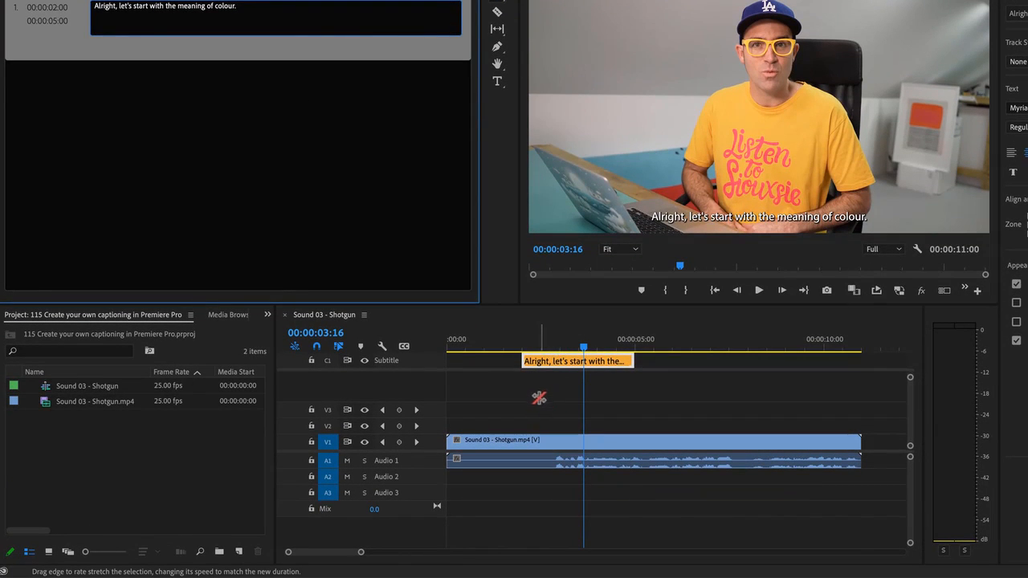
Step: Hide all caption tracks in the timeline and show them all again
left_click(405, 347)
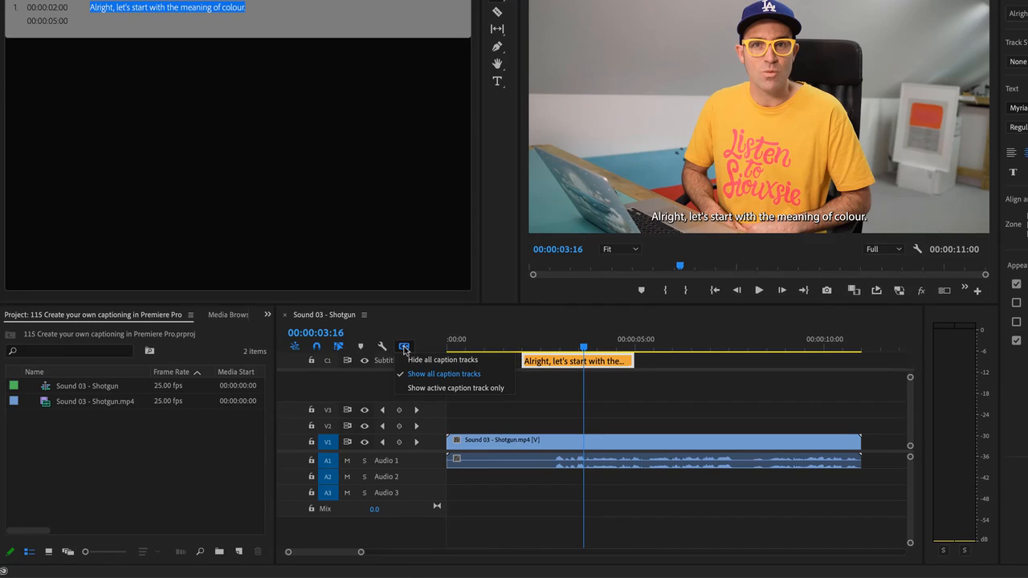
left_click(428, 334)
left_click(403, 347)
left_click(405, 359)
left_click(404, 347)
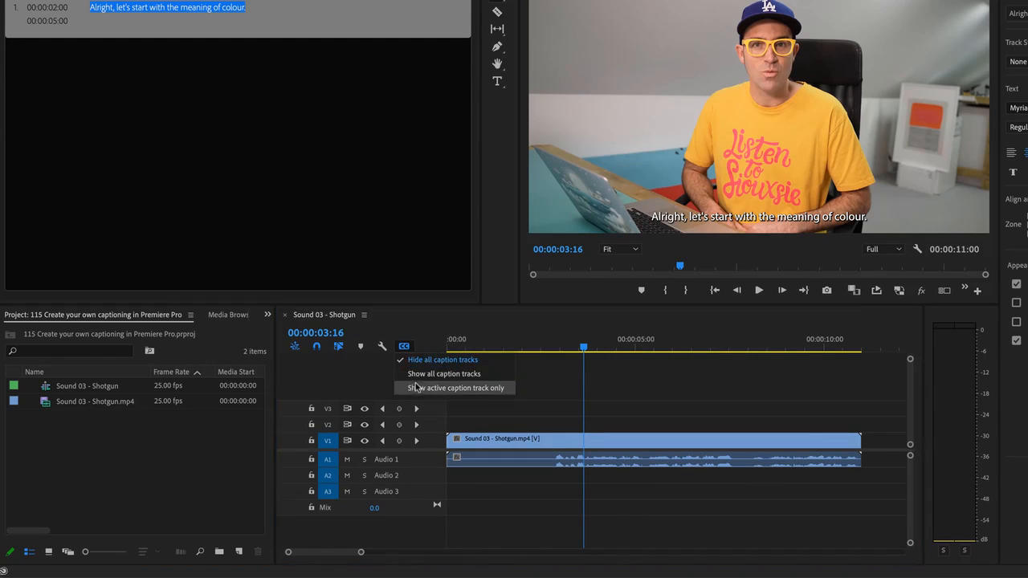
left_click(416, 375)
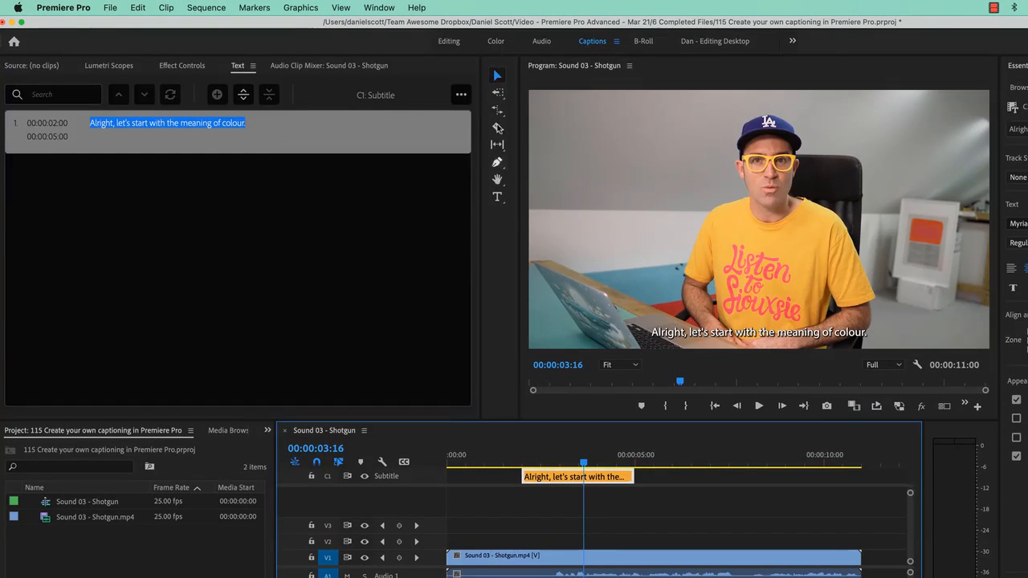
Step: Move the caption to start at 00:00:02:21, play it against the speech, and trim its end to 00:00:04:20
left_click_drag(546, 479, 572, 480)
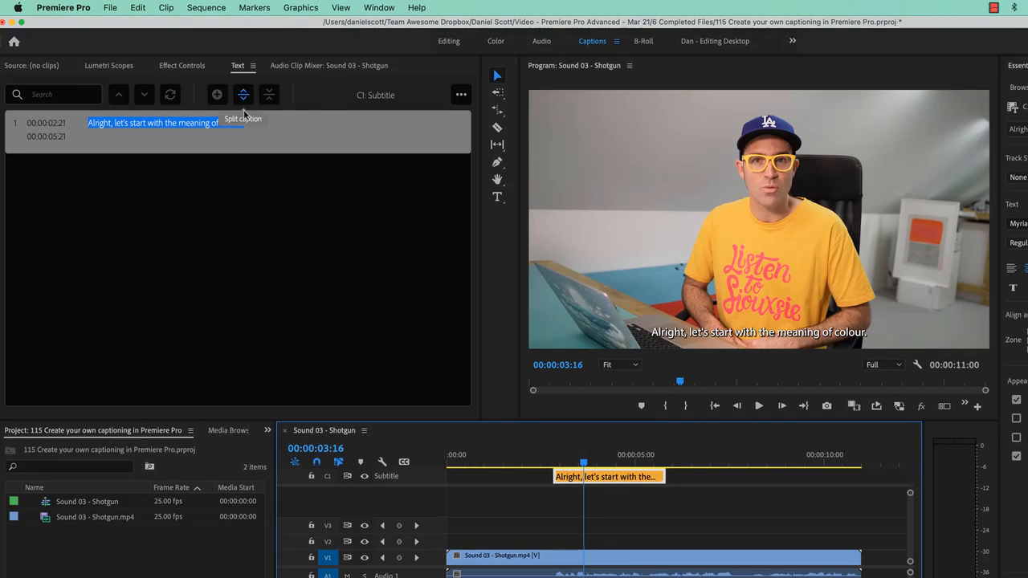
key("space")
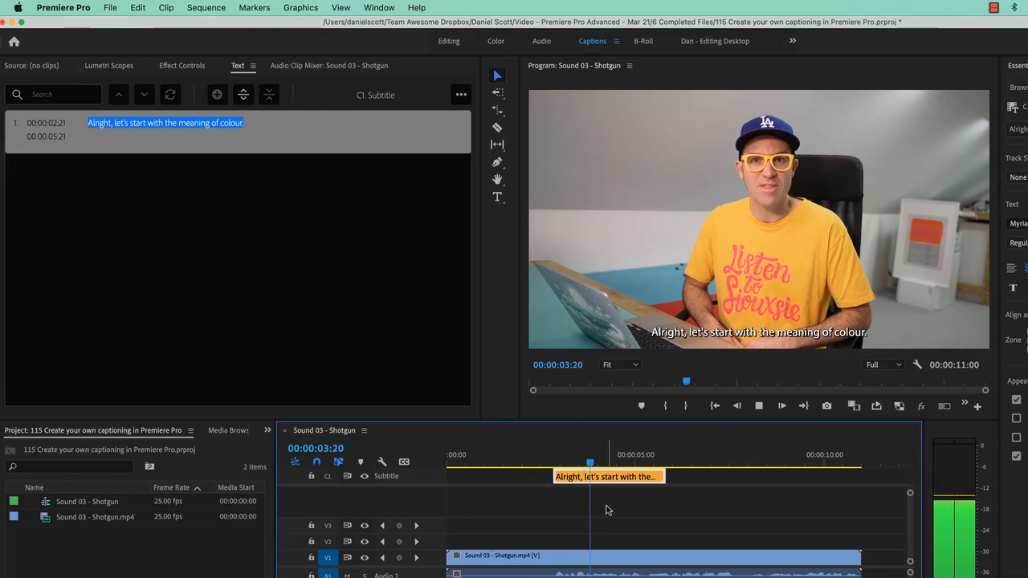
key("space")
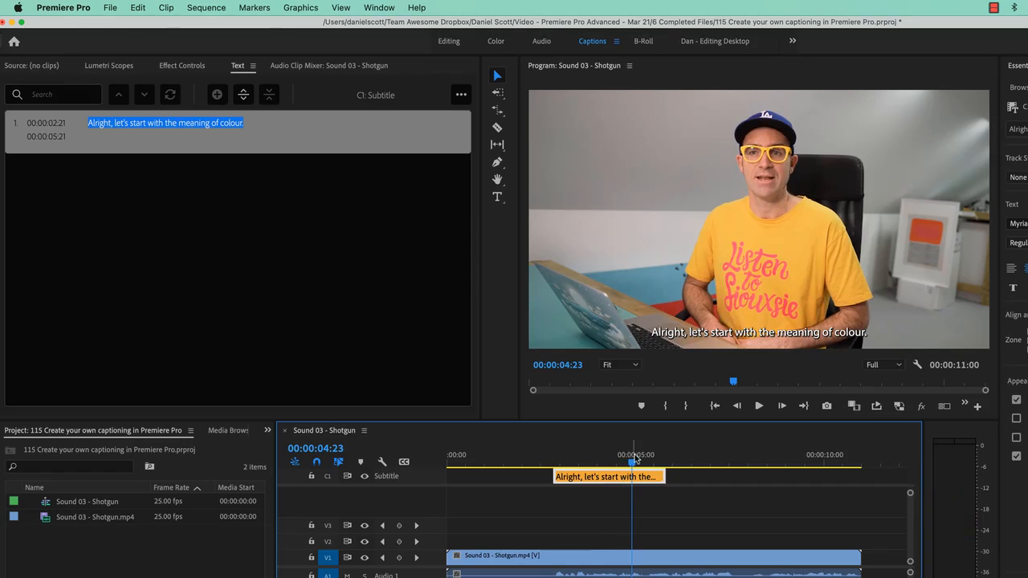
left_click_drag(635, 457, 627, 477)
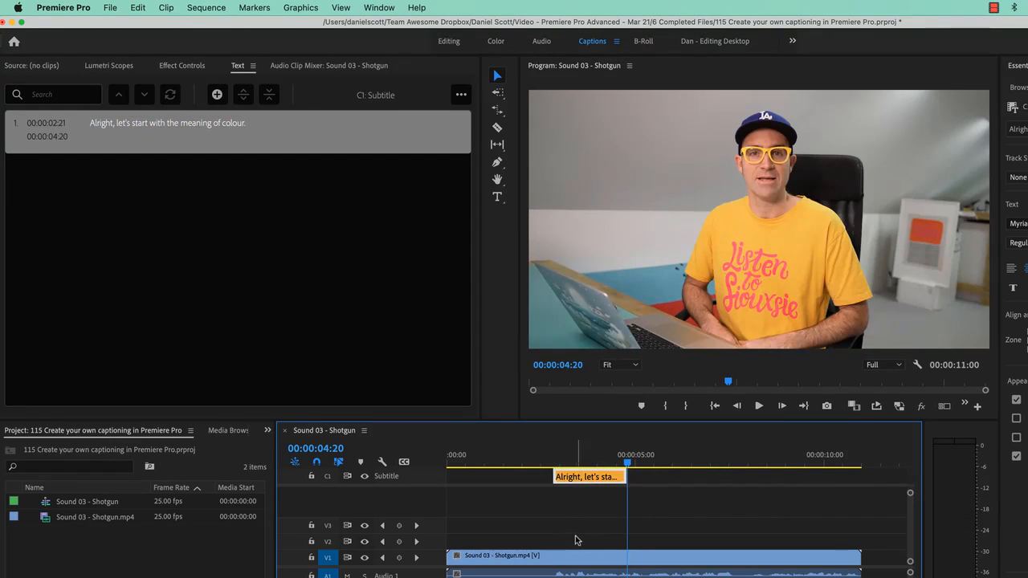
Step: Add a second caption at 00:00:04:20, directly after the first, reading "Like... the psychology of colour."
left_click(217, 94)
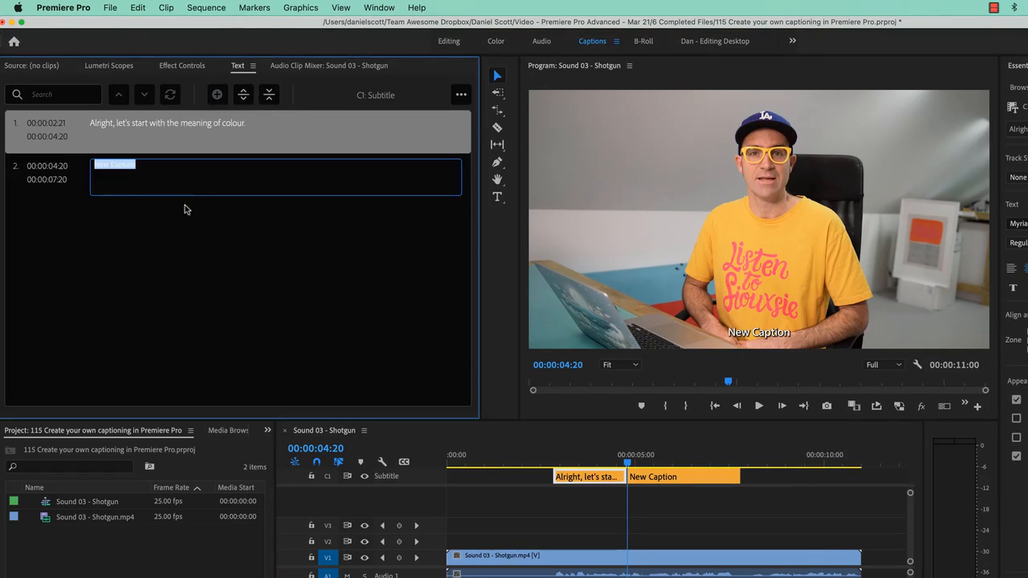
left_click(585, 434)
key("space")
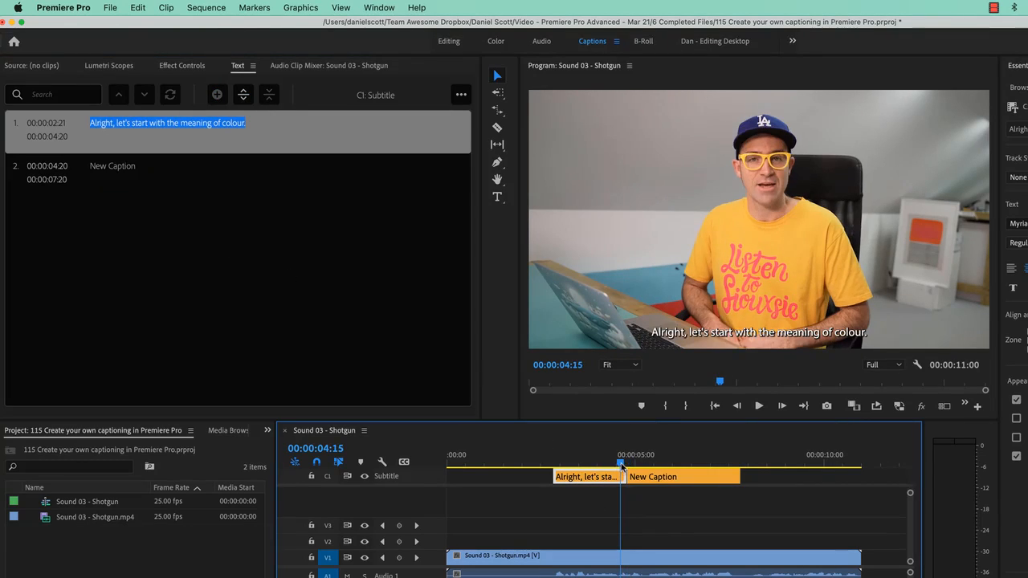
double_click(112, 165)
type("Like... the psycho")
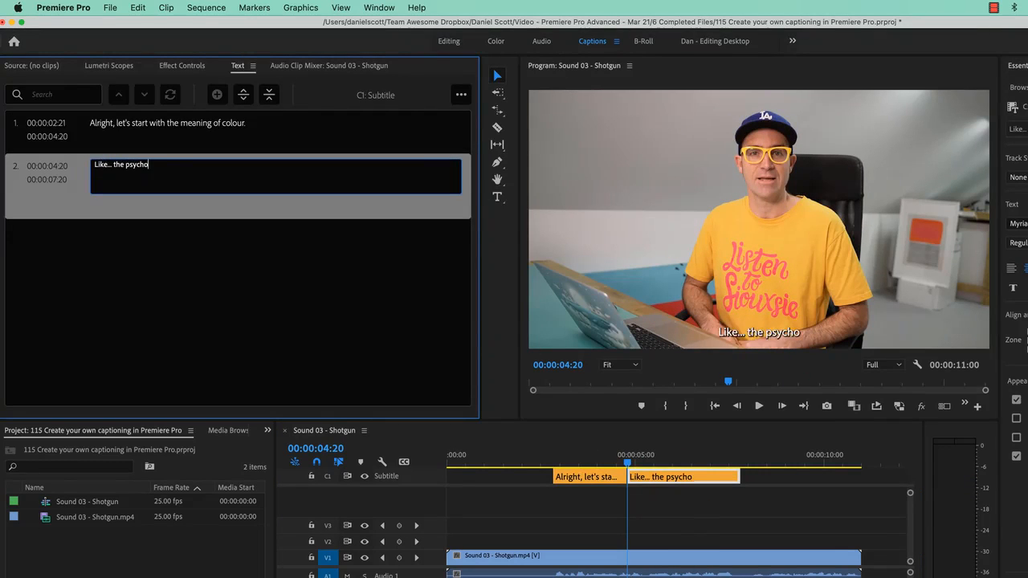
type("logy of colour.")
Step: Play the clip through the second caption and append "The theory of colour." to that caption's text
left_click(594, 443)
key("space")
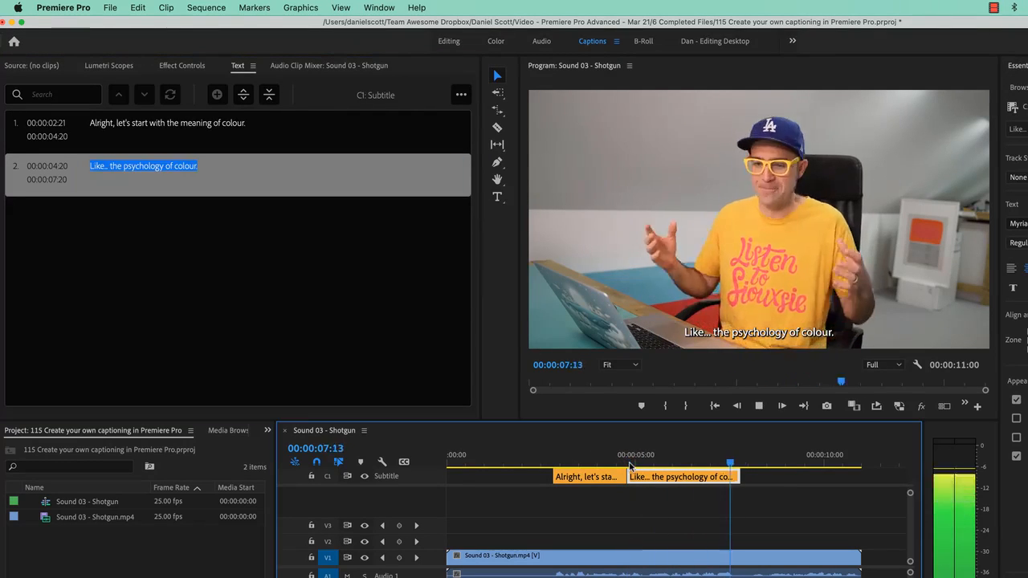
key("space")
double_click(201, 166)
left_click(204, 165)
type("The theory of colour.")
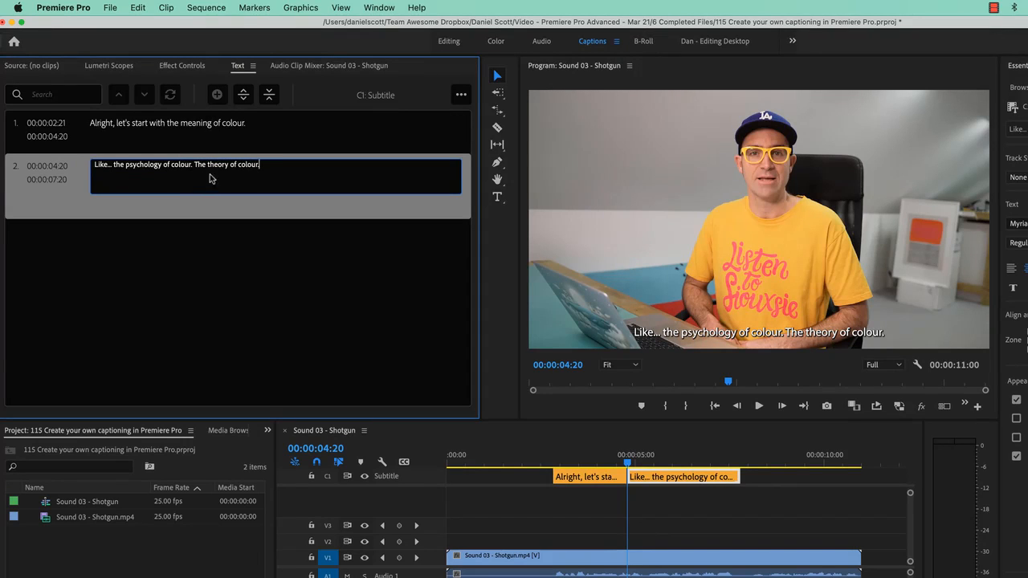
Step: Undo the addition of "The theory of colour." to the second caption and redo it
key("super+z")
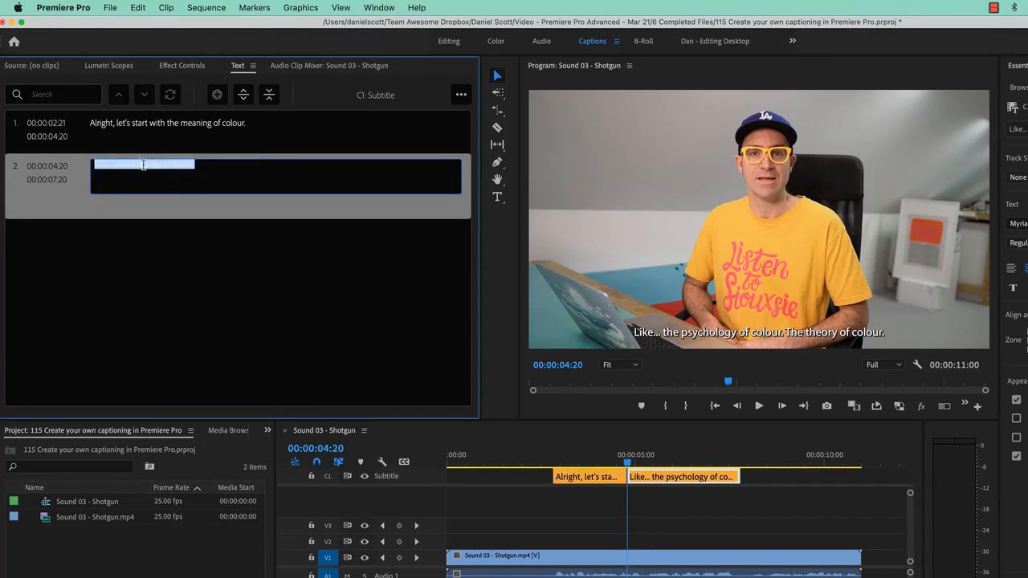
double_click(141, 165)
left_click(201, 176)
left_click(203, 243)
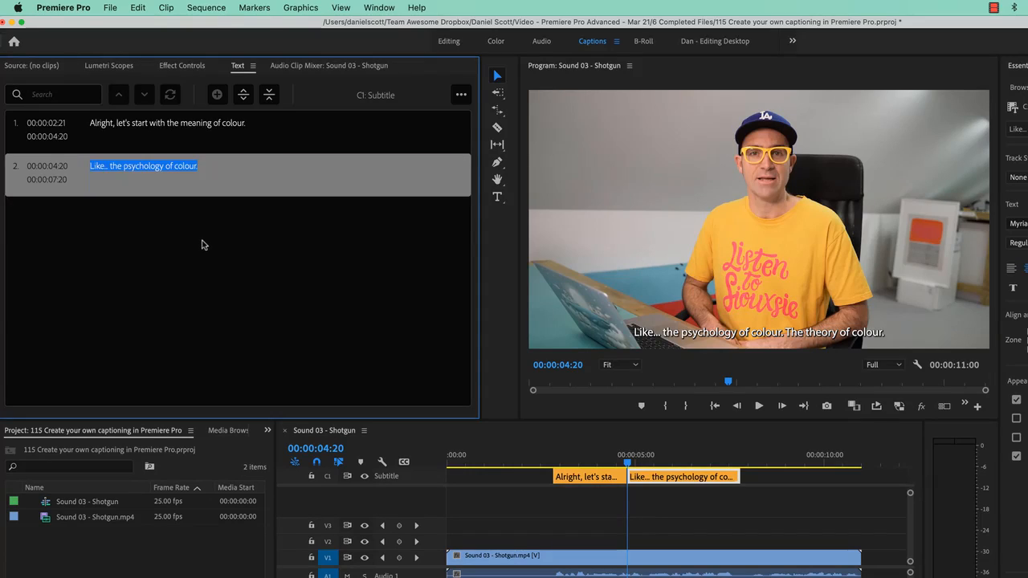
left_click(193, 163)
left_click(221, 171)
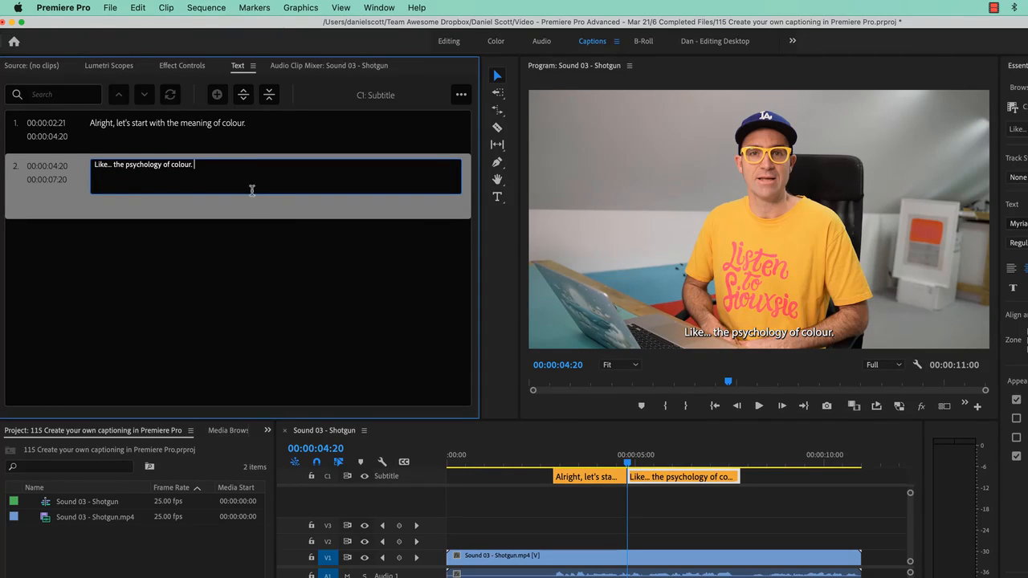
left_click(137, 7)
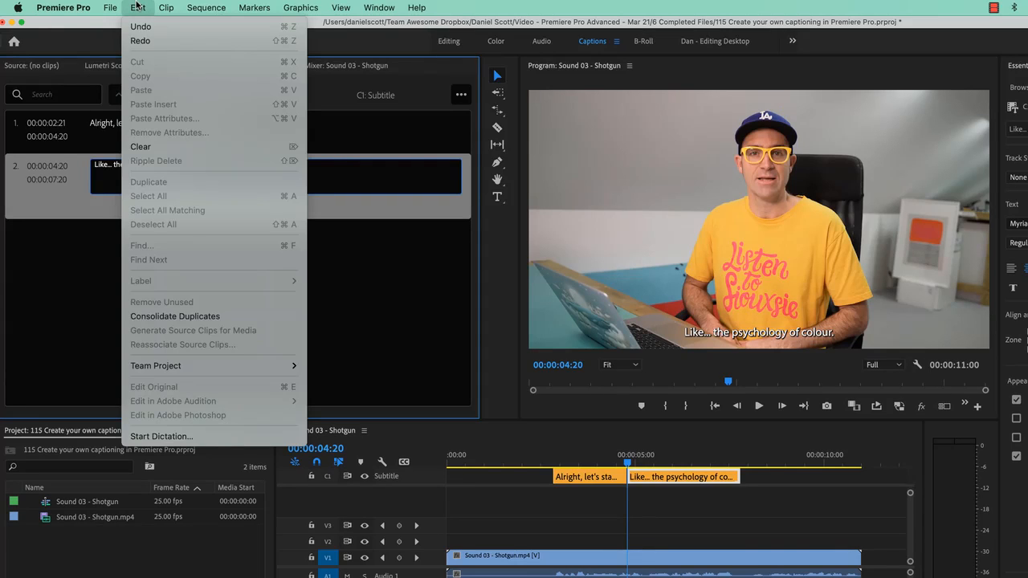
left_click(148, 41)
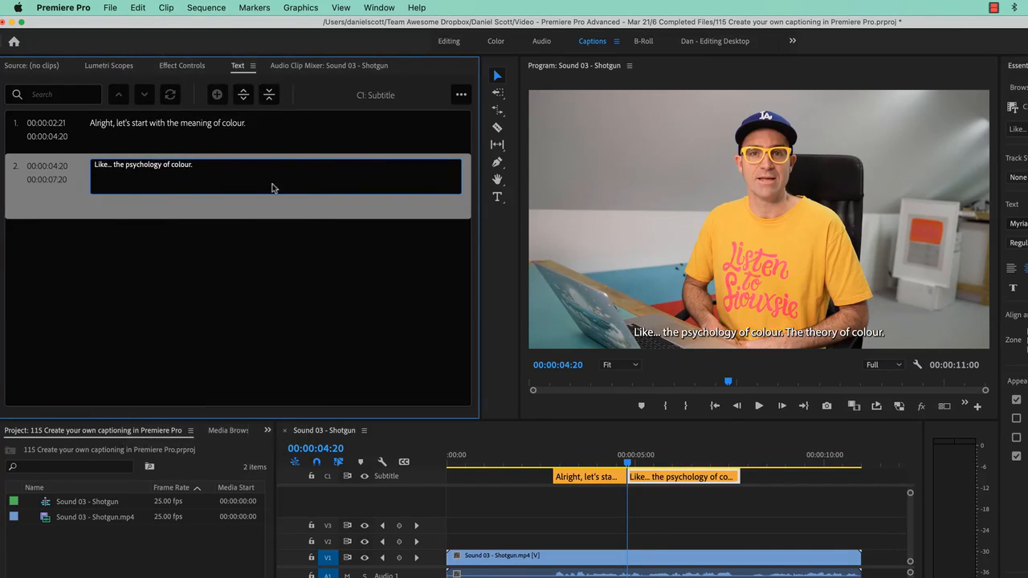
Step: Select the second caption in the Program monitor and on the timeline, and save the project
left_click(169, 250)
left_click(791, 336)
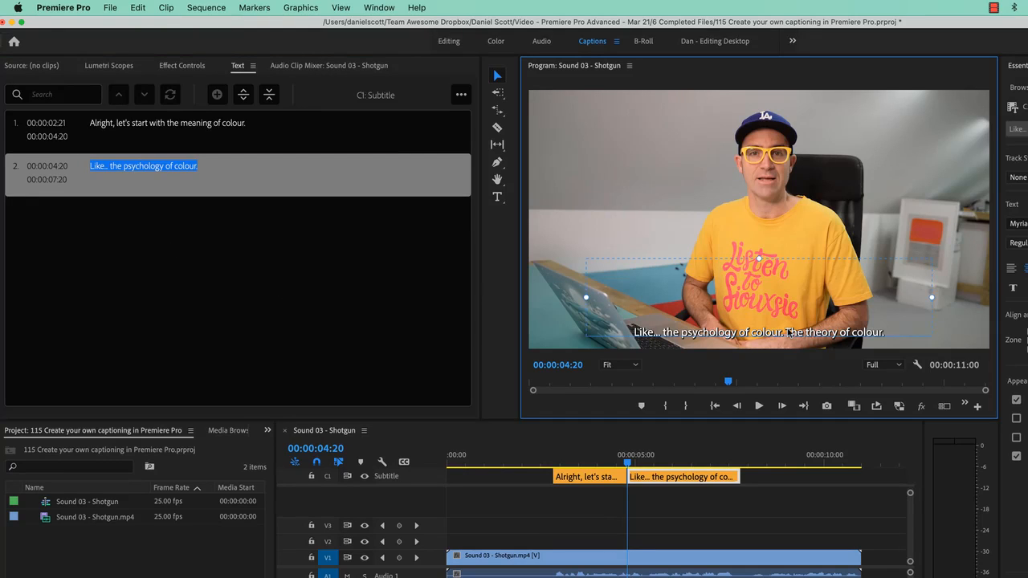
left_click(711, 482)
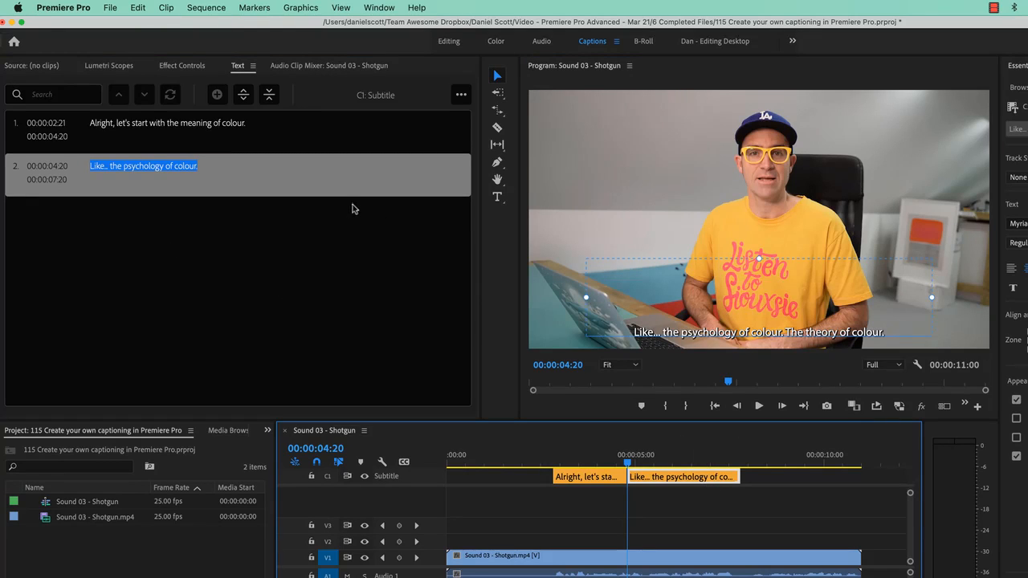
left_click(362, 298)
key("super+s")
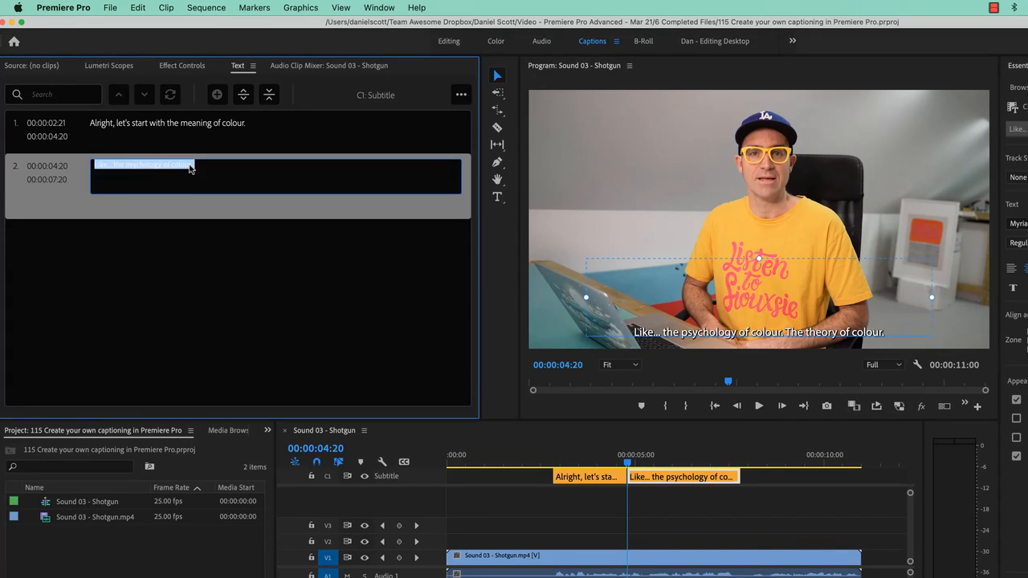
Step: Add "The theory of colour." after "Like... the psychology of colour." in the second entry of the caption list
left_click(803, 335)
double_click(803, 334)
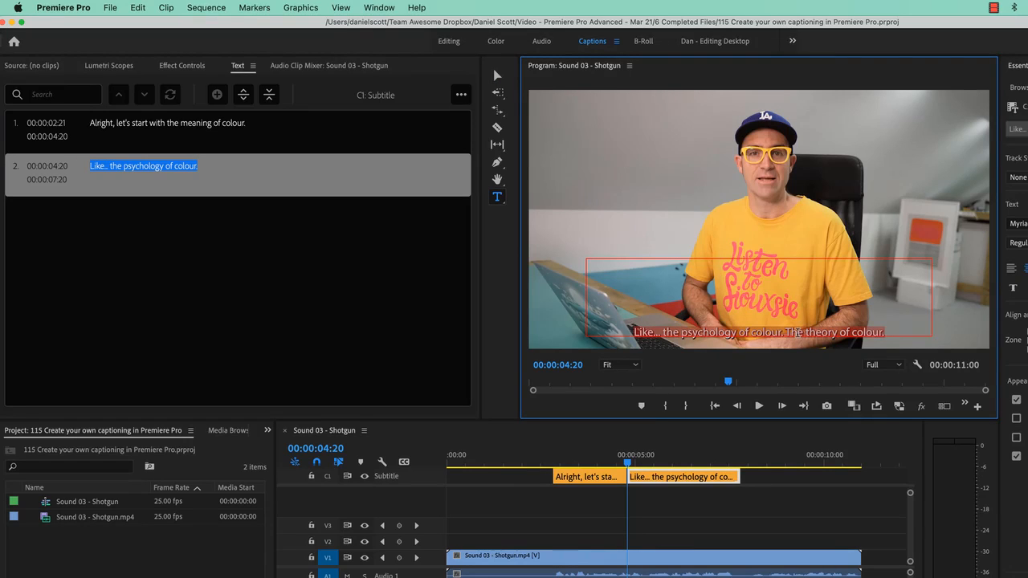
left_click(283, 302)
double_click(217, 167)
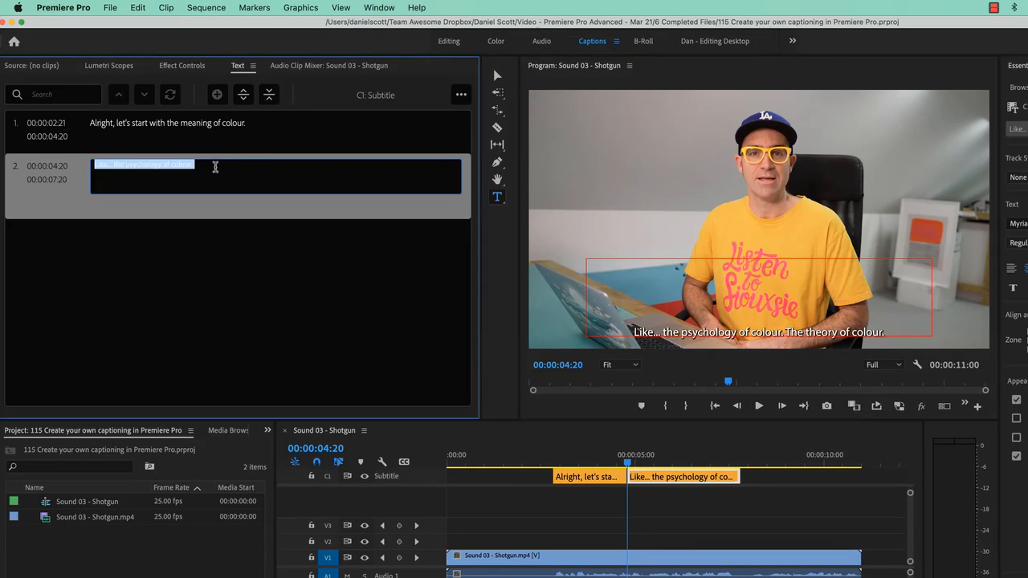
type("Like... the psychology of colour. The theory of colour.")
left_click(239, 250)
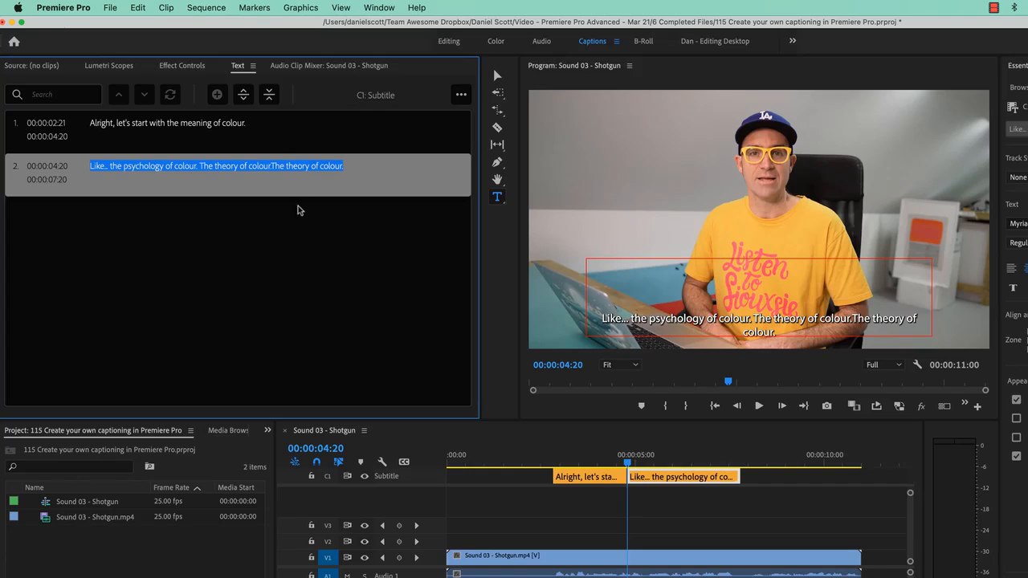
Step: Delete the duplicated "The theory of colour." from the end of the second caption's text
double_click(286, 166)
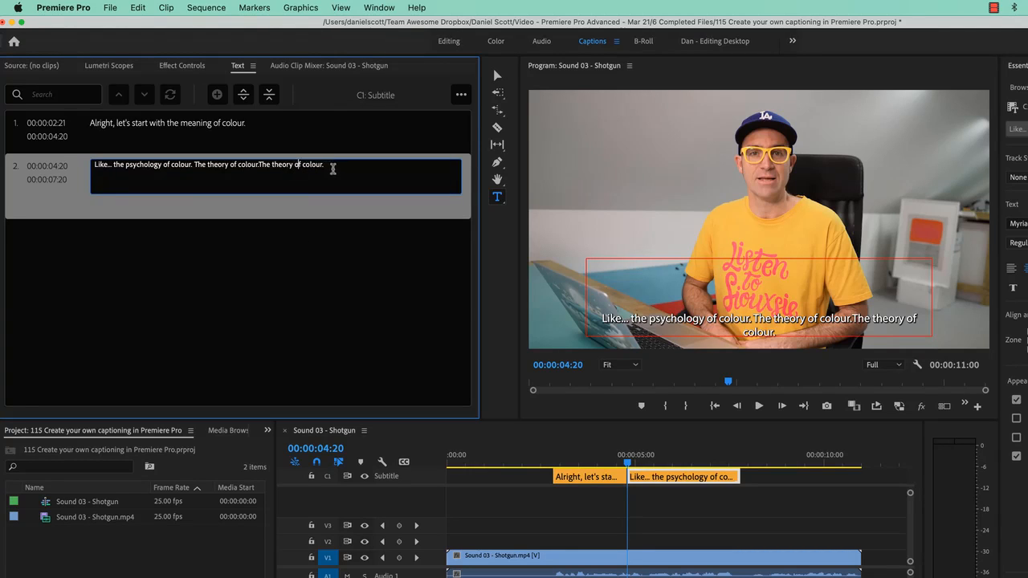
left_click_drag(333, 167, 261, 166)
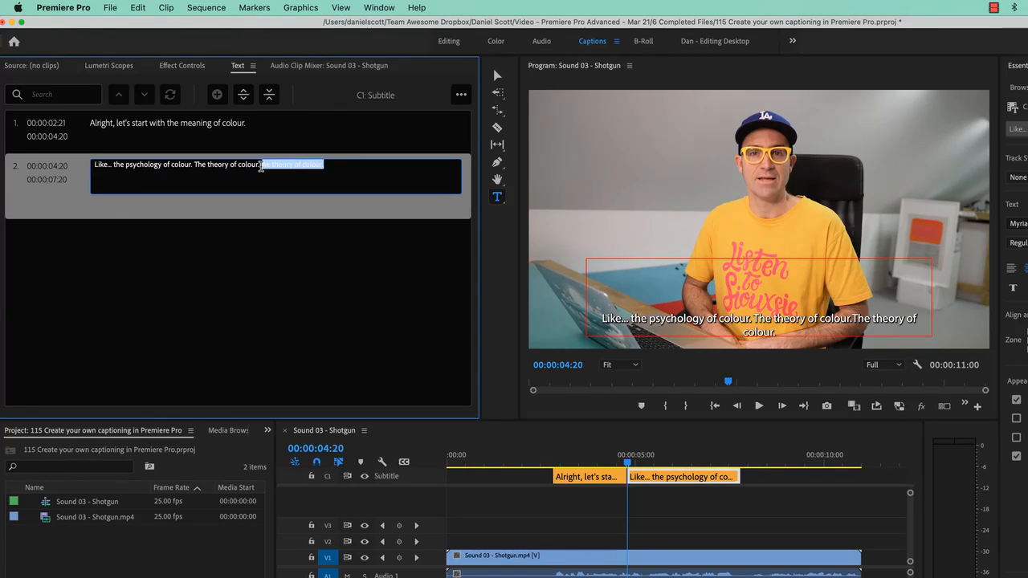
key("BackSpace")
left_click(358, 292)
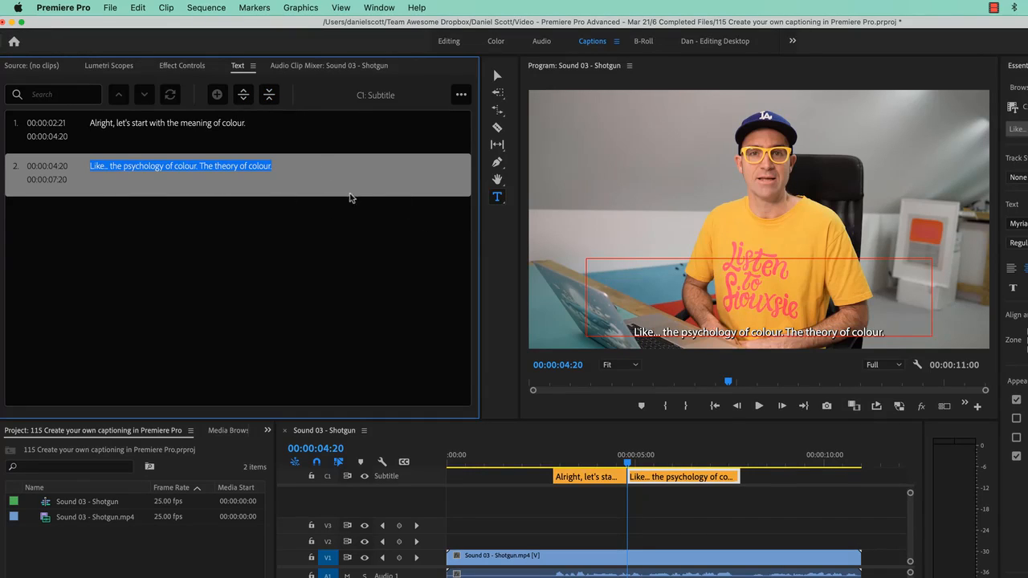
Step: Split the second caption, "Like... the psychology of colour. The theory of colour.", into two captions
double_click(212, 168)
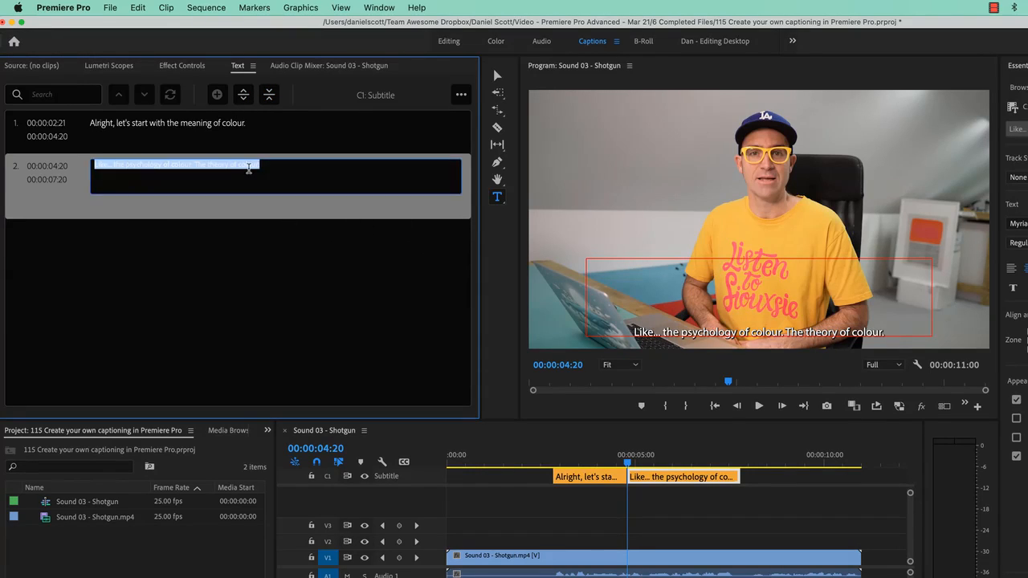
left_click(270, 166)
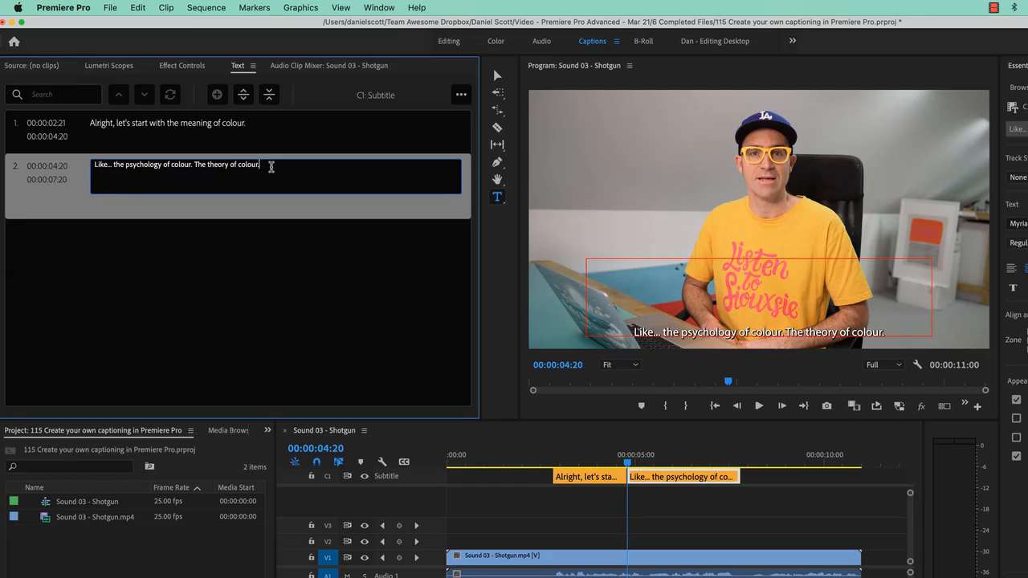
left_click(283, 255)
left_click(244, 97)
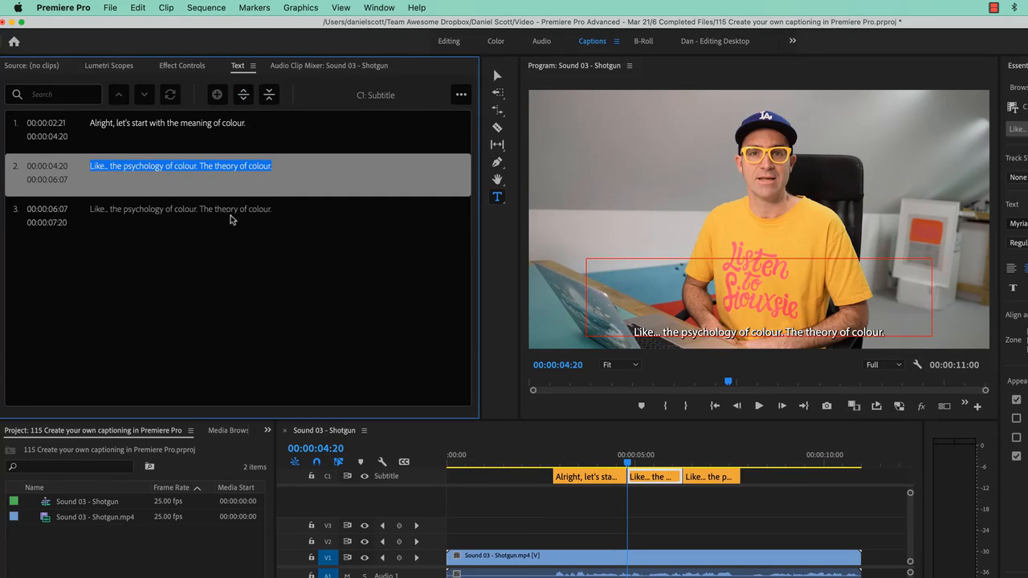
Step: Remove "The theory of colour." from the second caption so it reads "Like... the psychology of colour."
double_click(225, 177)
left_click_drag(194, 163, 322, 165)
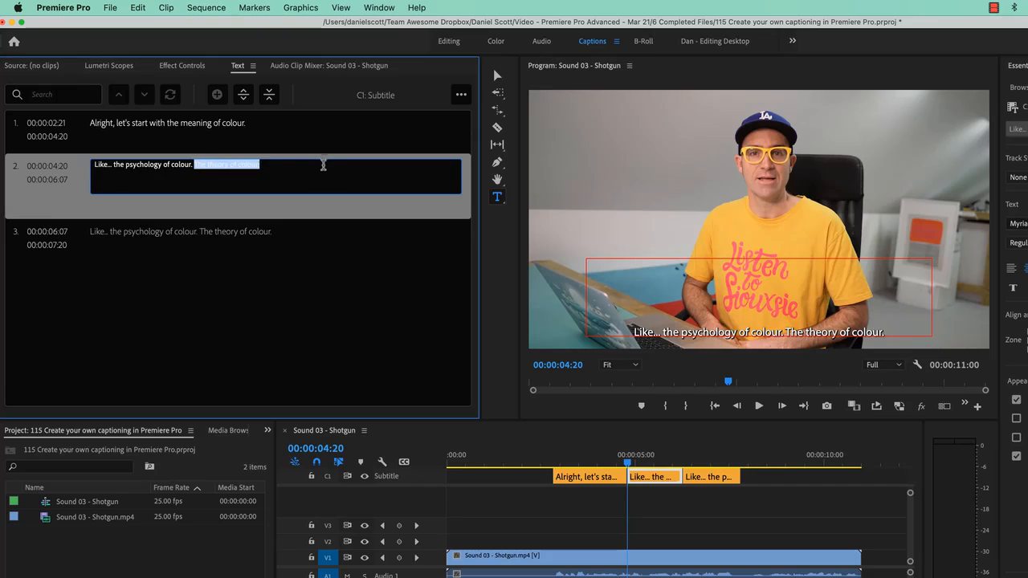
key("BackSpace")
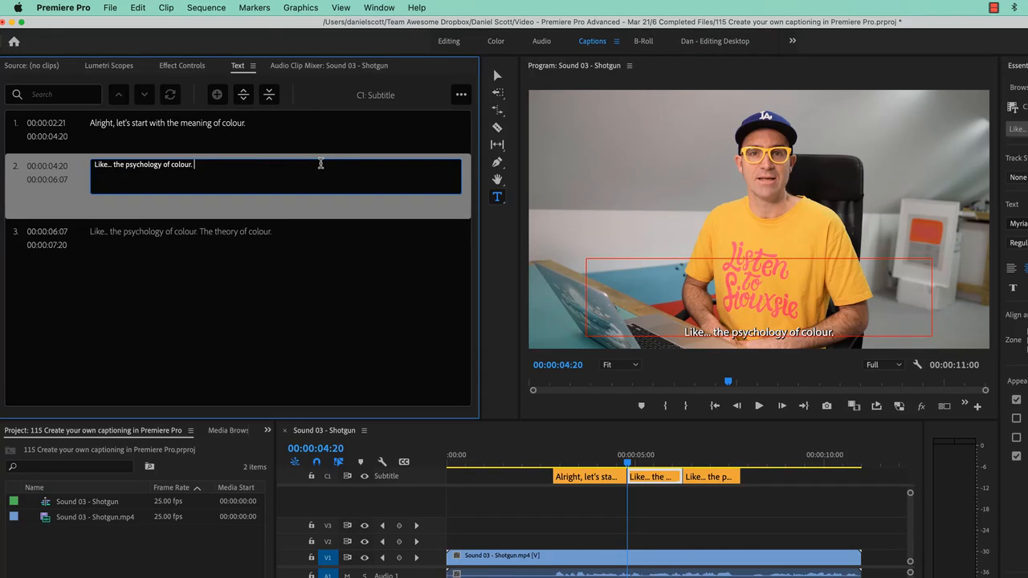
left_click(253, 237)
Step: Remove "Like... the psychology of colour." from the third caption, leaving only "The theory of colour."
double_click(197, 210)
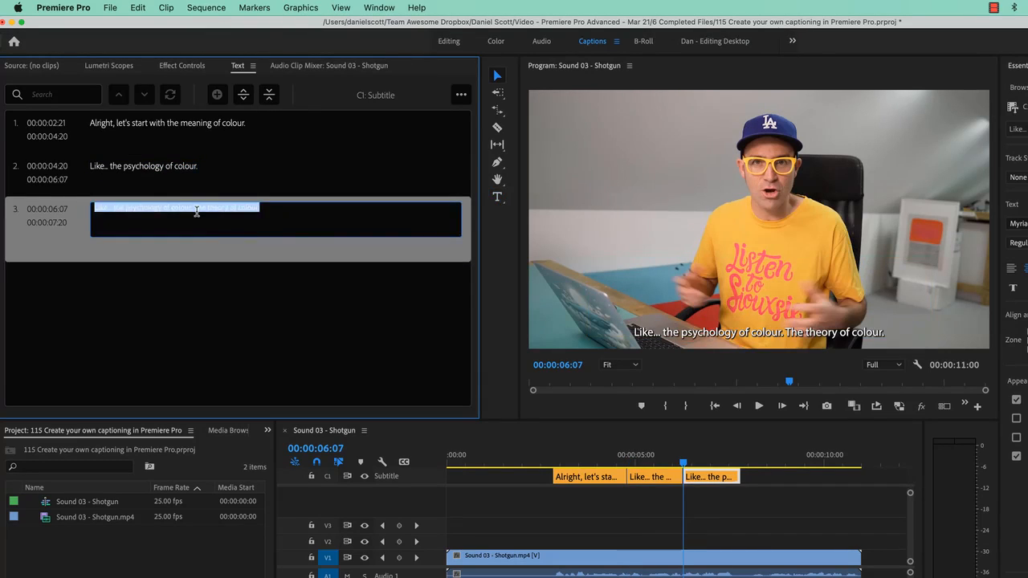
left_click(195, 207)
left_click_drag(195, 207, 21, 209)
key("BackSpace")
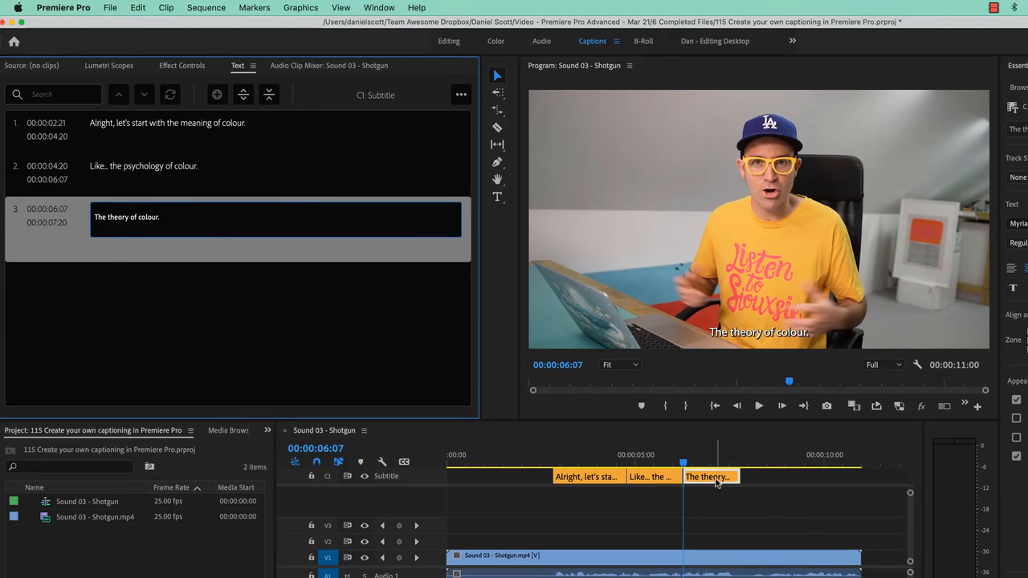
Step: Check the split by moving the playhead back into the second caption and reopening the third caption's text
left_click(764, 480)
mouse_move(690, 457)
left_mouse_down()
mouse_move(597, 458)
mouse_move(672, 458)
left_mouse_up()
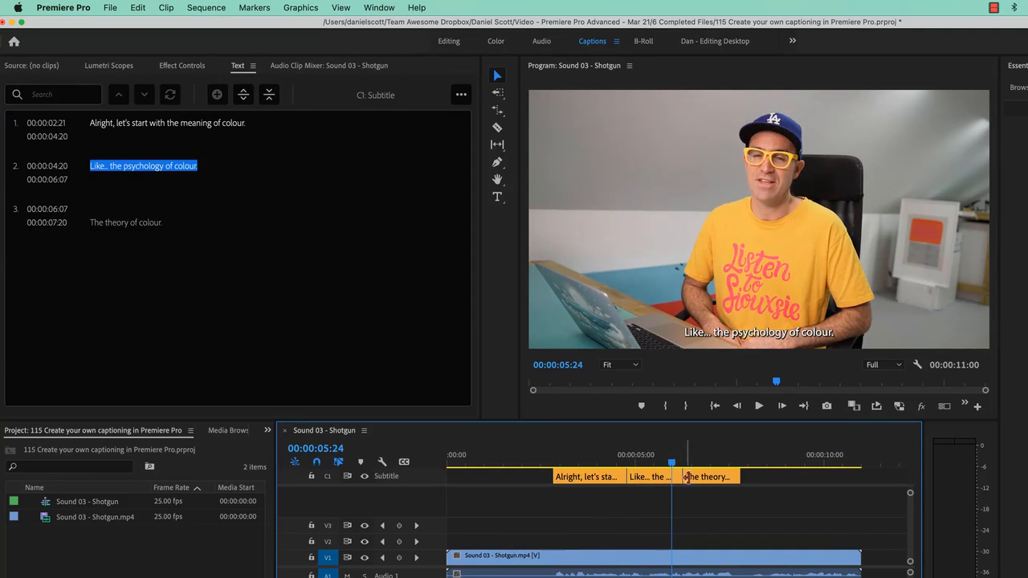
left_click(146, 252)
left_click(144, 209)
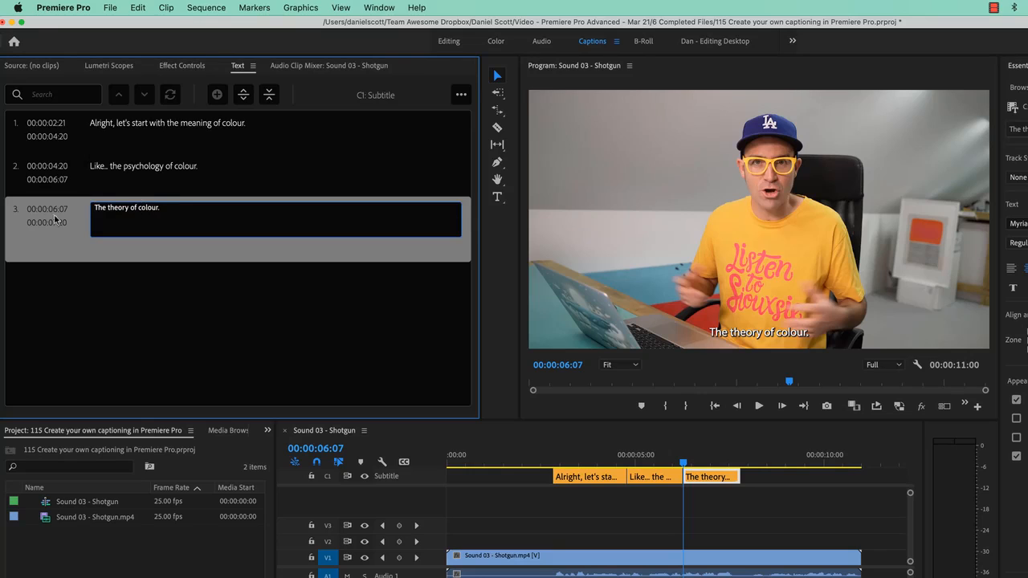
Step: Merge the second and third captions, preview the first caption, and undo the merge
left_click(112, 329)
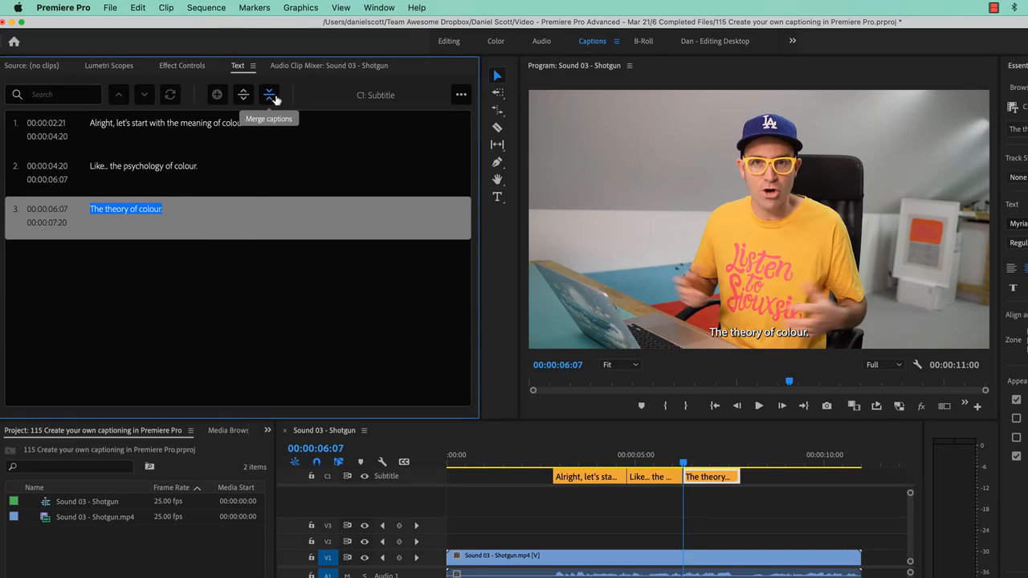
left_click(243, 182, "shift")
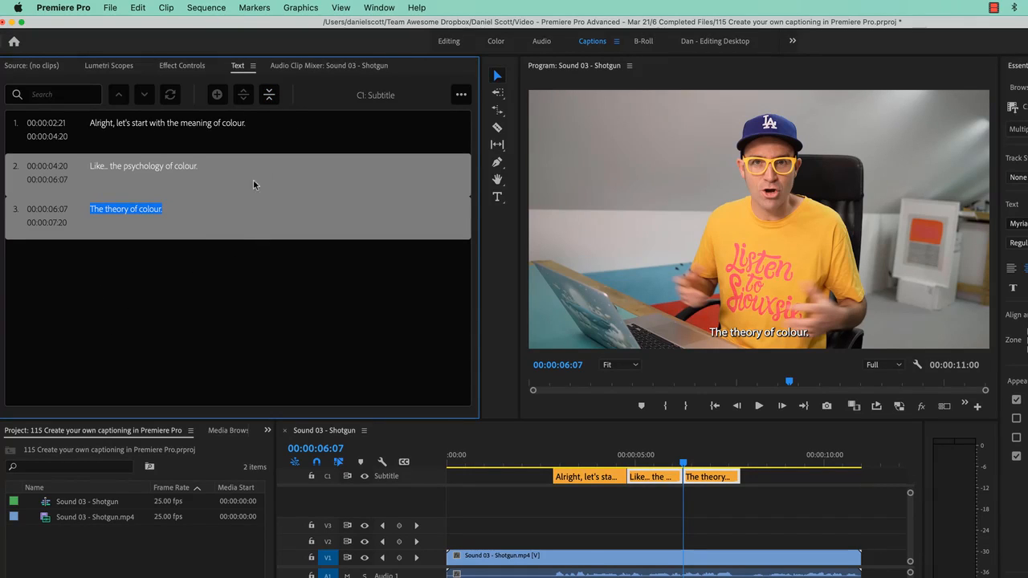
left_click(269, 94)
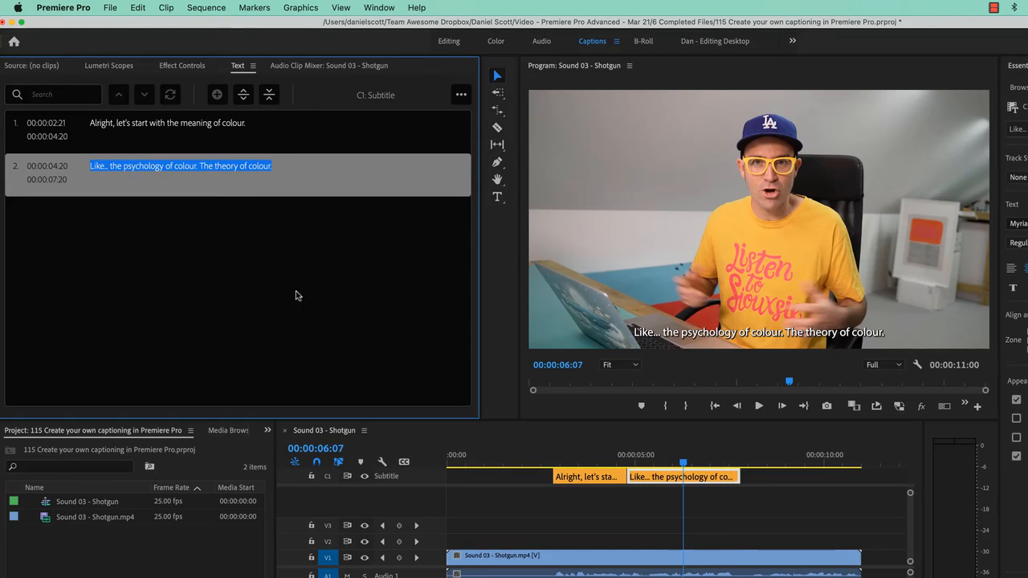
left_click(699, 529)
left_click(585, 454)
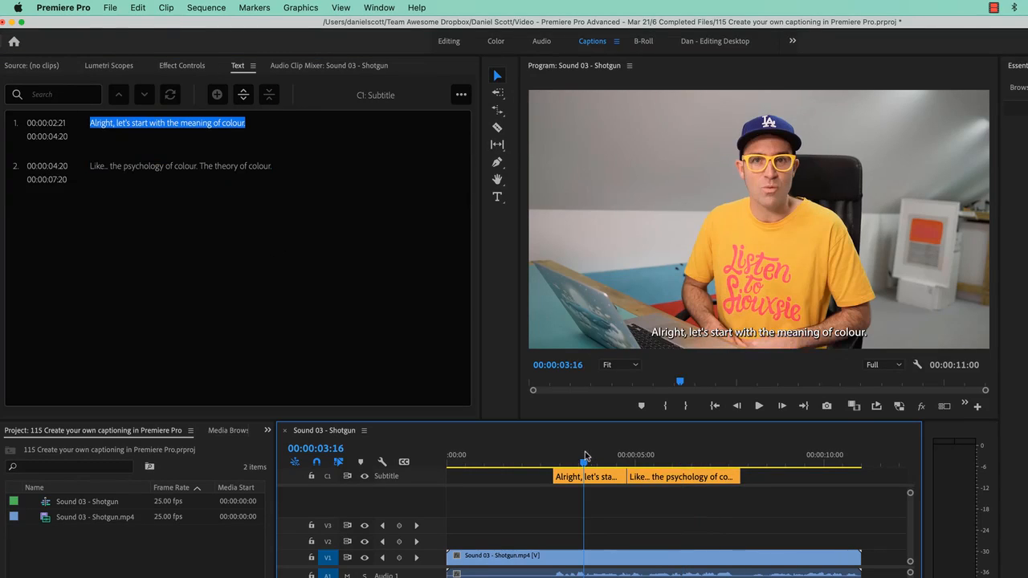
key("super+z")
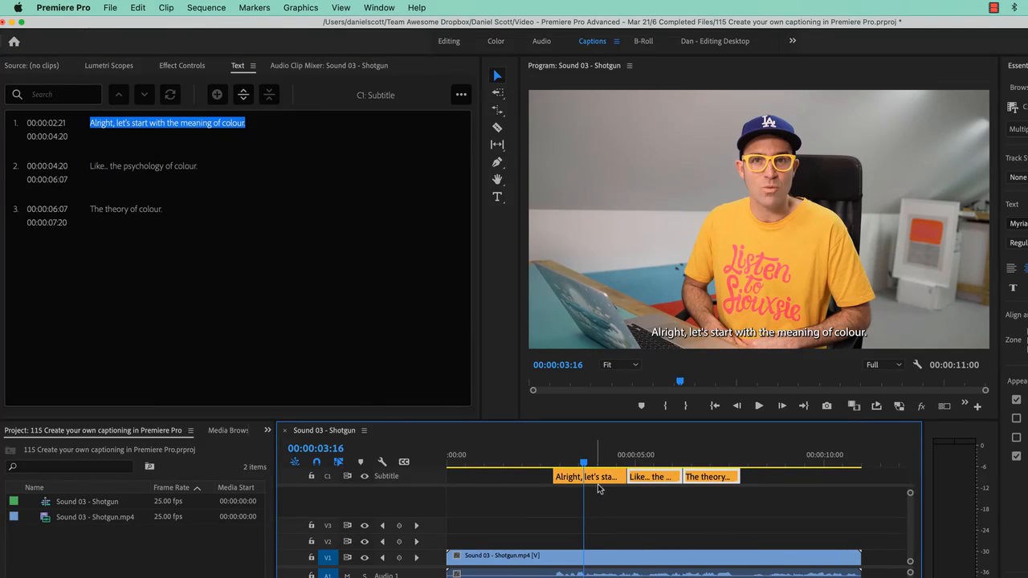
Step: Set the font of the first caption, "Alright, let's start with the meaning of colour.", to Roboto Medium
left_click(599, 479)
left_click_drag(757, 510, 619, 464)
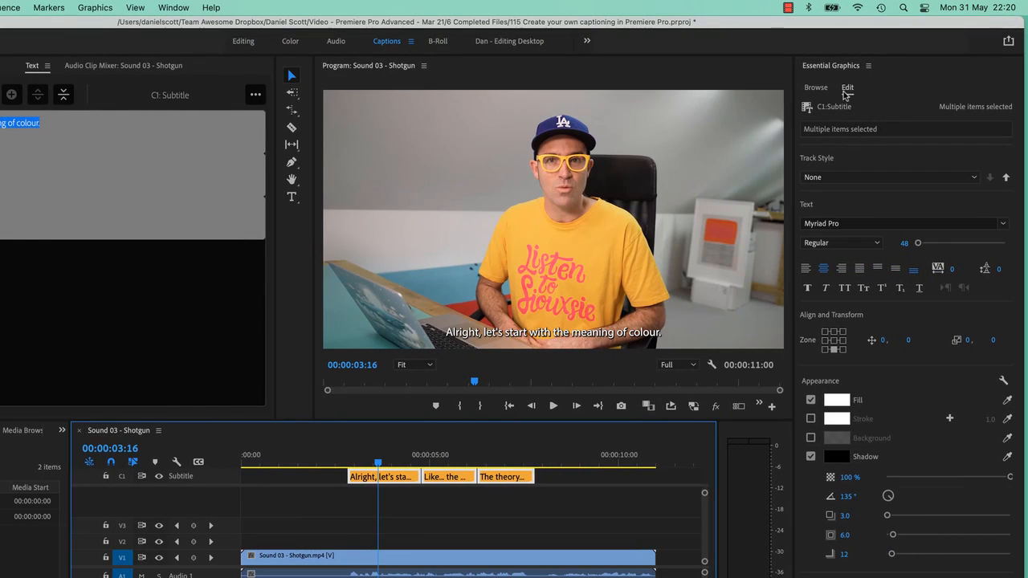
left_click(413, 517)
left_click(396, 480)
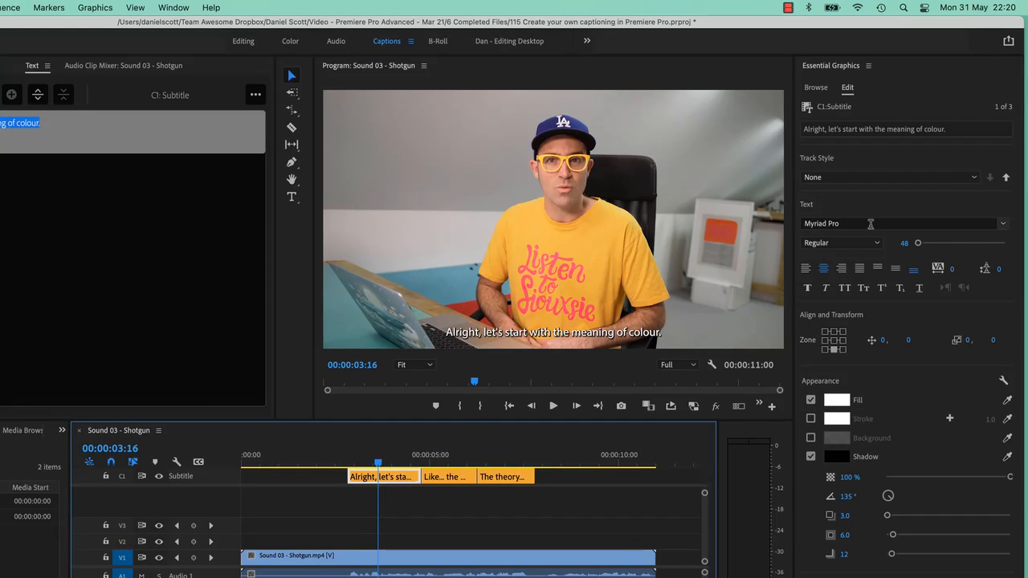
left_click(1003, 224)
type("robo")
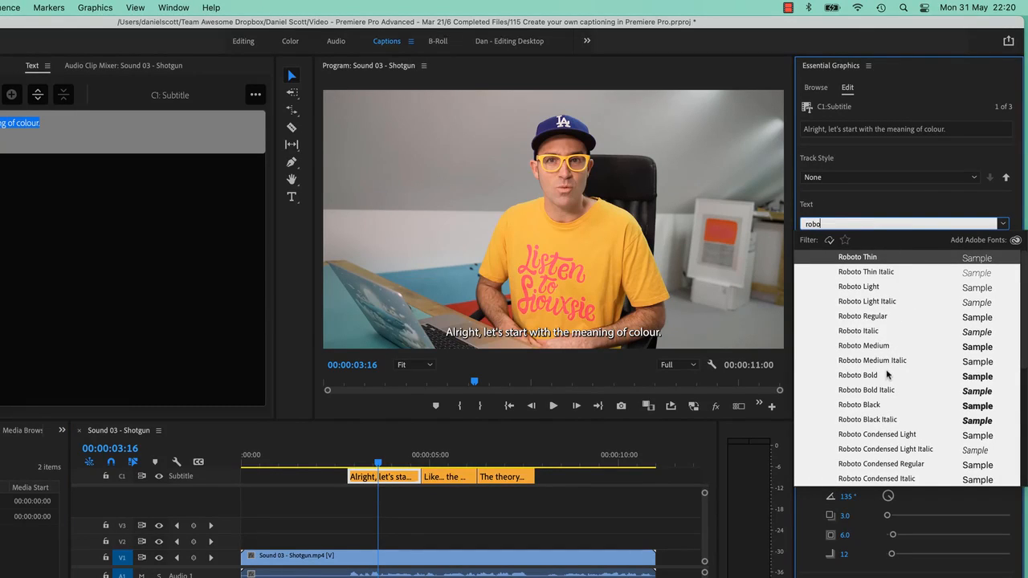
left_click(869, 348)
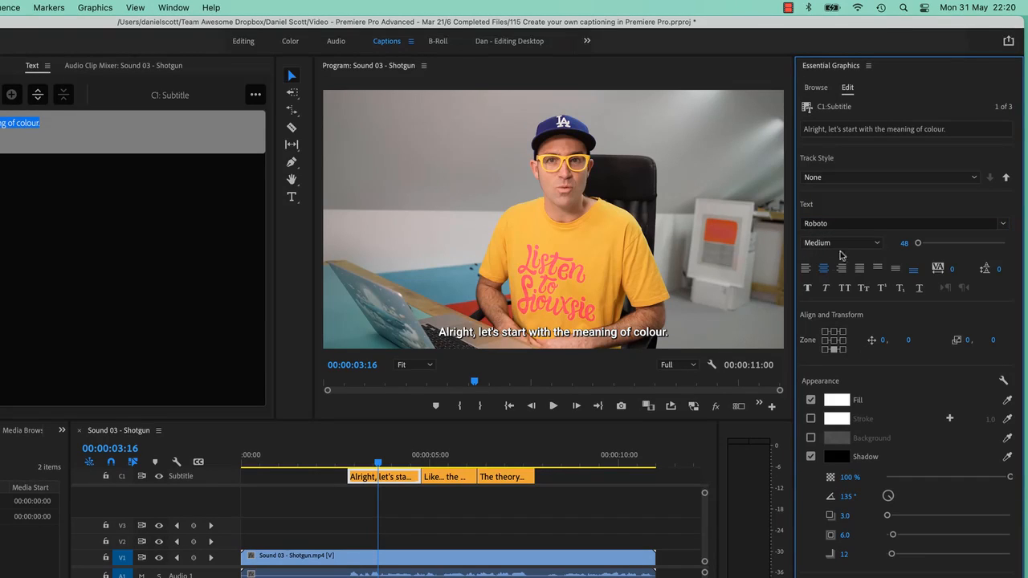
Step: Try other zone positions for the first caption, including bottom right, and return it to the bottom-centre zone
left_click(827, 332)
left_click(834, 349)
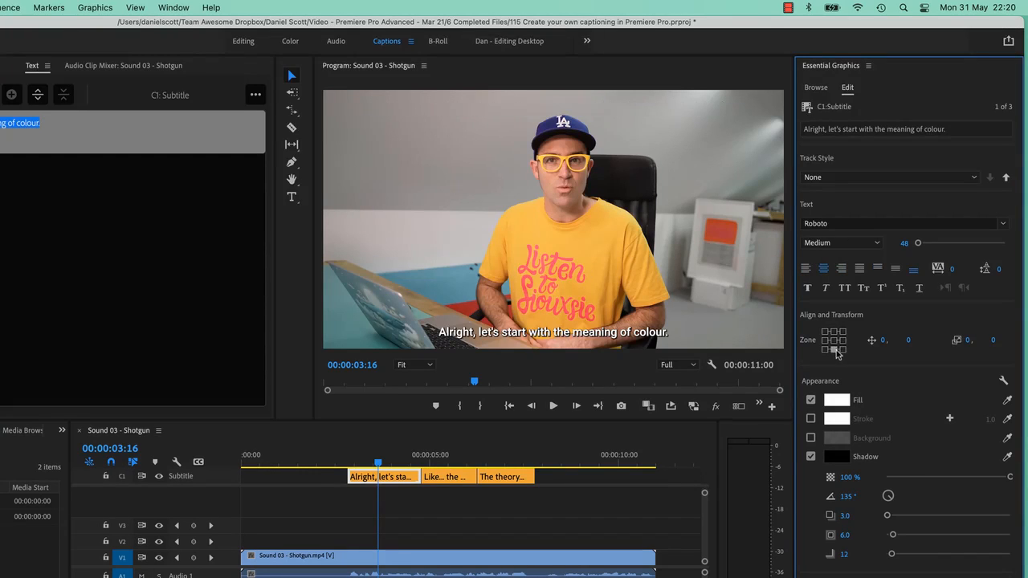
left_click(843, 351)
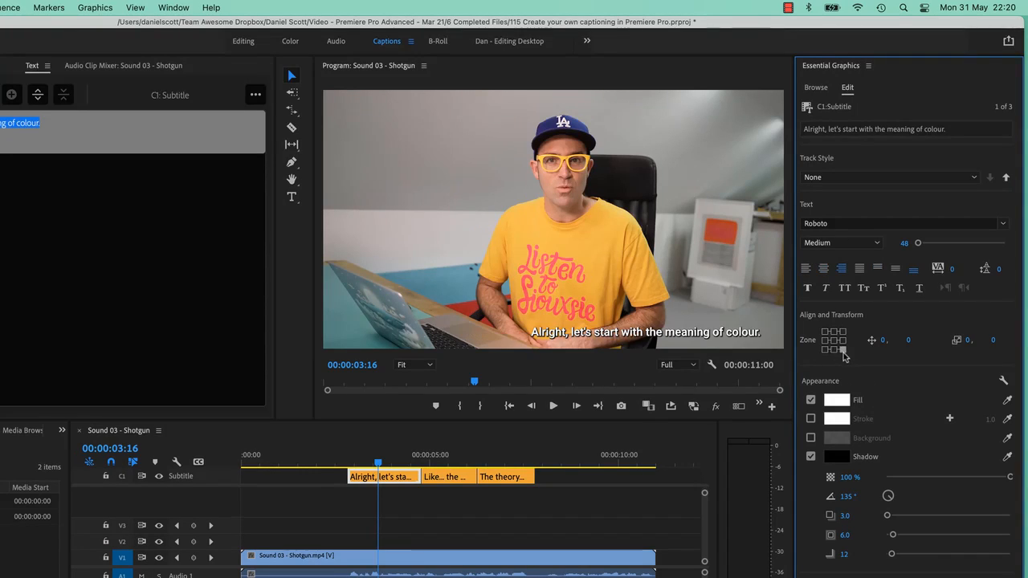
left_click(834, 350)
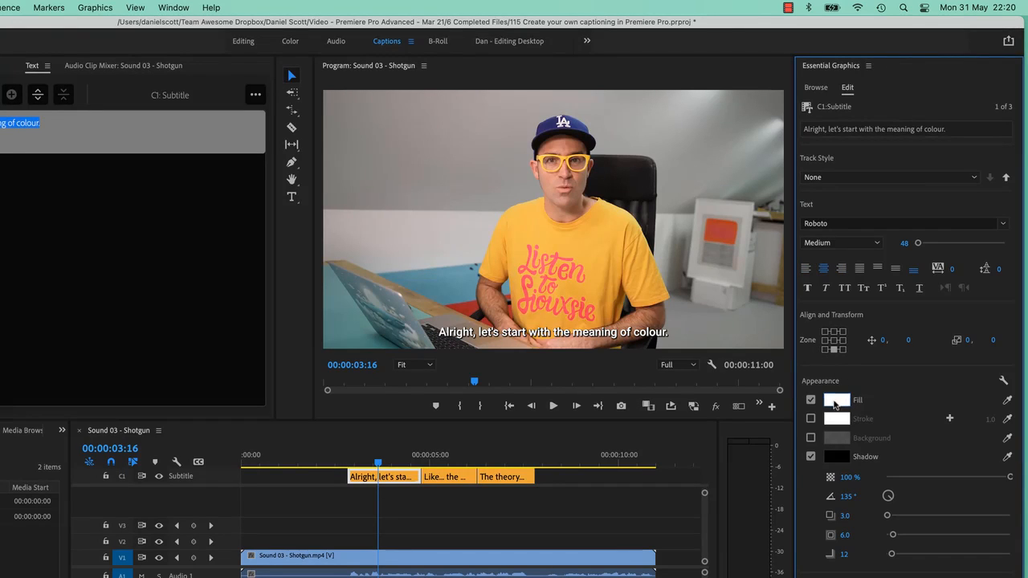
Step: Turn off the first caption's shadow and give it a black (000000) background
left_click(810, 456)
left_click(810, 438)
left_click(836, 437)
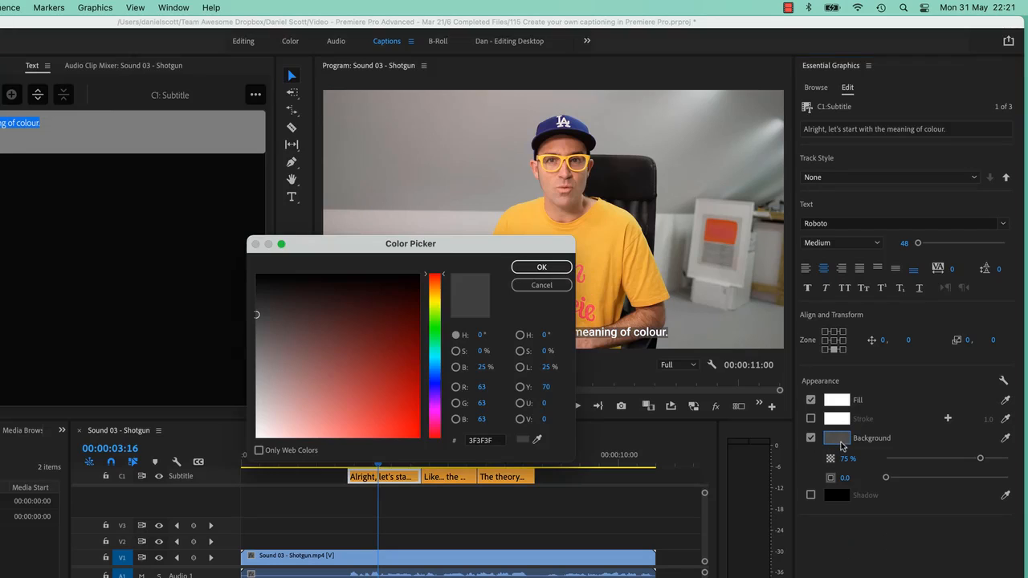
left_click_drag(312, 324, 224, 261)
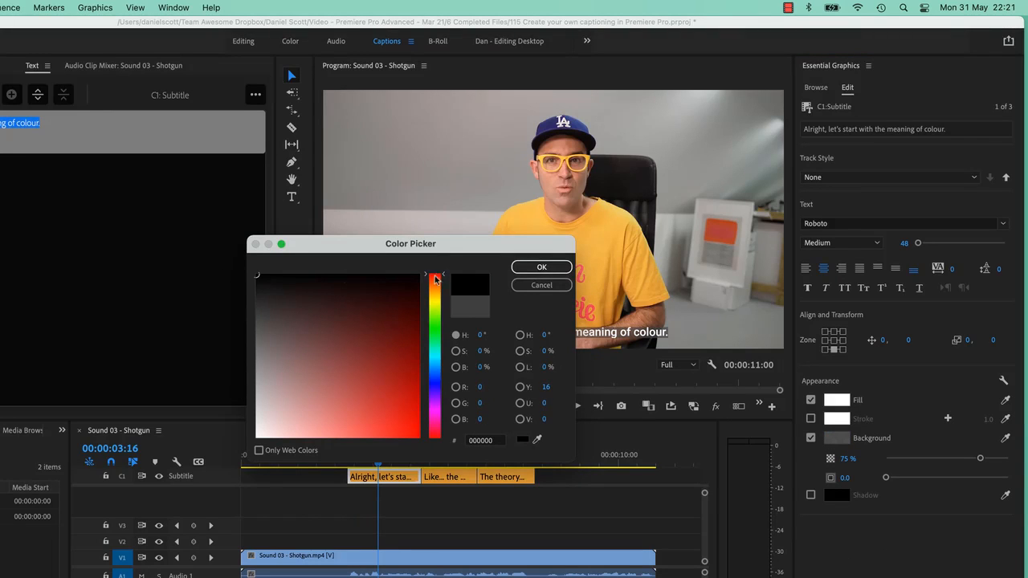
left_click(533, 269)
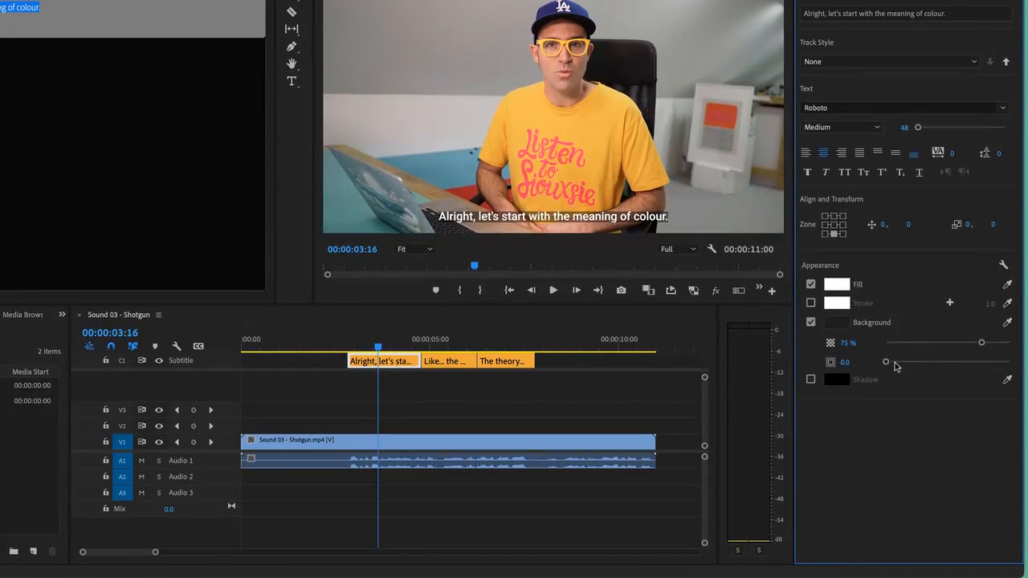
Step: Set the first caption's background size to 17.5 and its text size to 70
left_click_drag(885, 361, 907, 362)
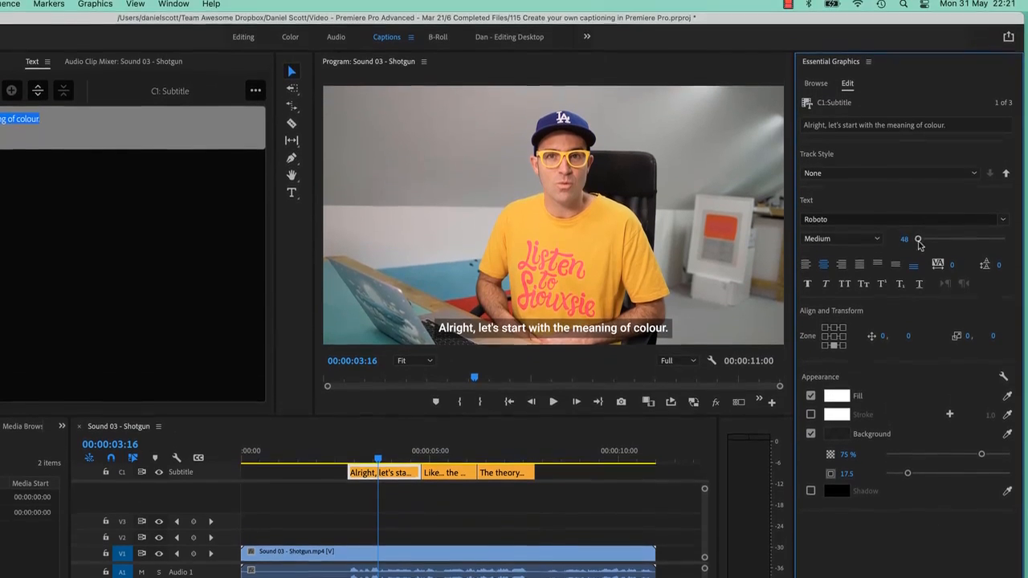
left_click_drag(918, 126, 922, 129)
left_click_drag(922, 247, 918, 248)
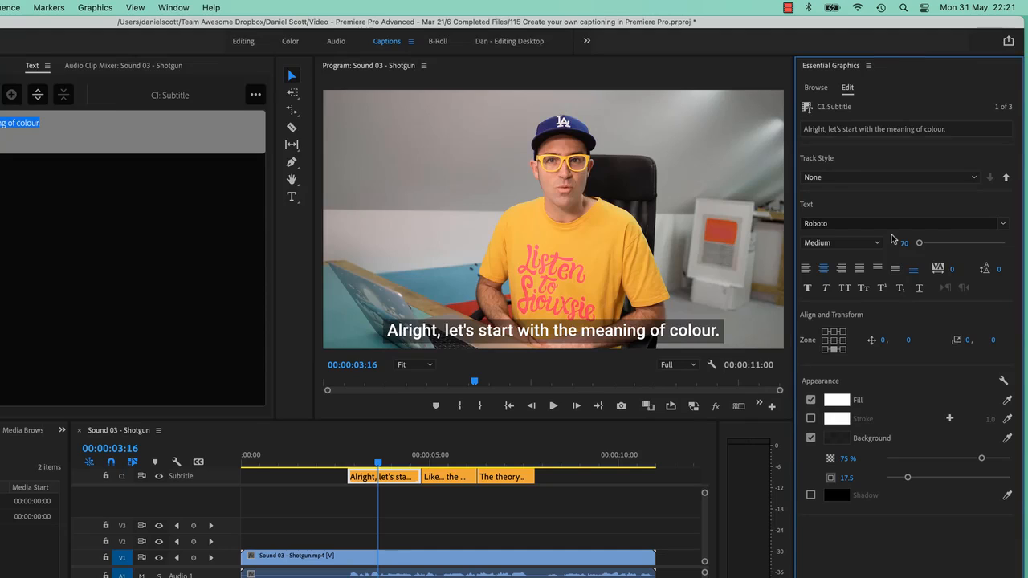
Step: Create a new track style named "CC BYOL" from the first caption's formatting
left_click(830, 176)
left_click(830, 193)
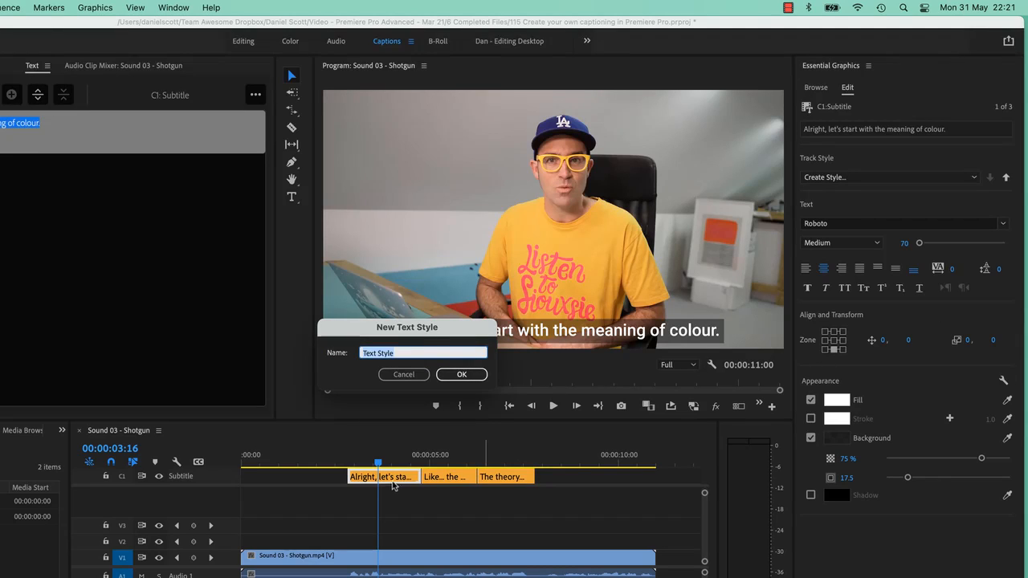
type("cc")
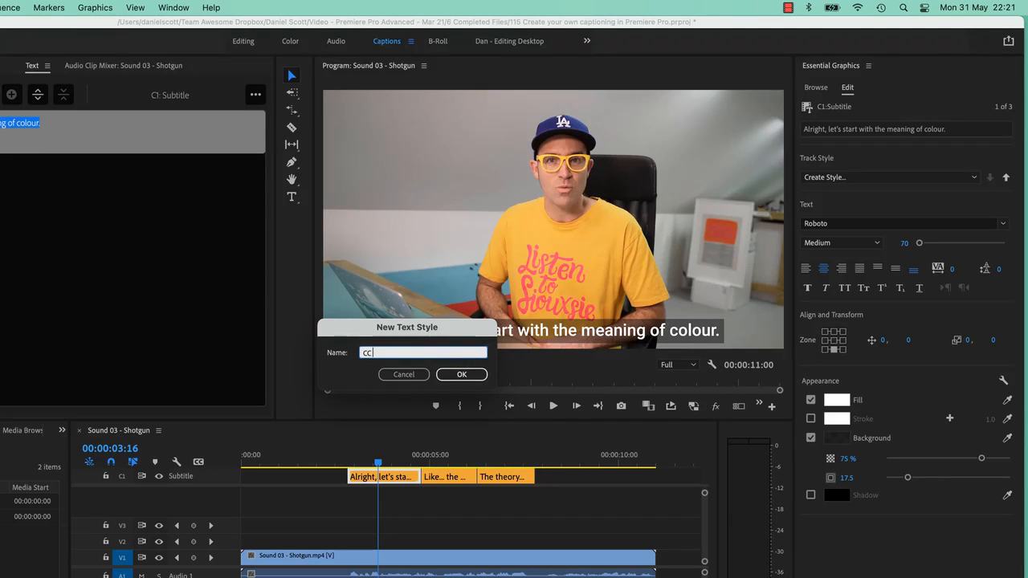
type(" BYOL")
left_click(454, 375)
Step: Check the track style on the second and third captions, with the playhead moved into the second caption
left_click(530, 478)
left_click_drag(496, 478, 431, 487)
left_click(459, 460)
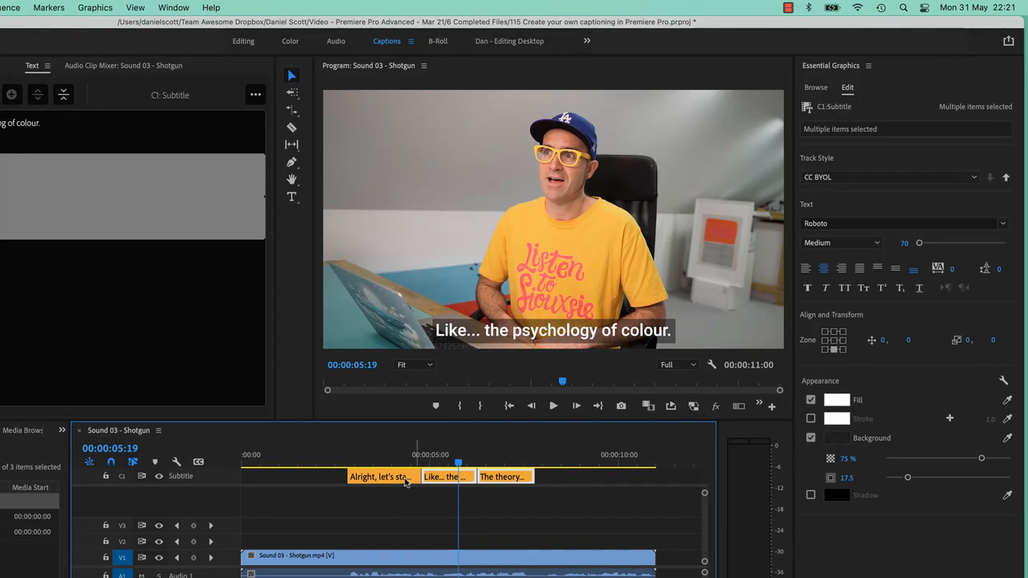
left_click(561, 481)
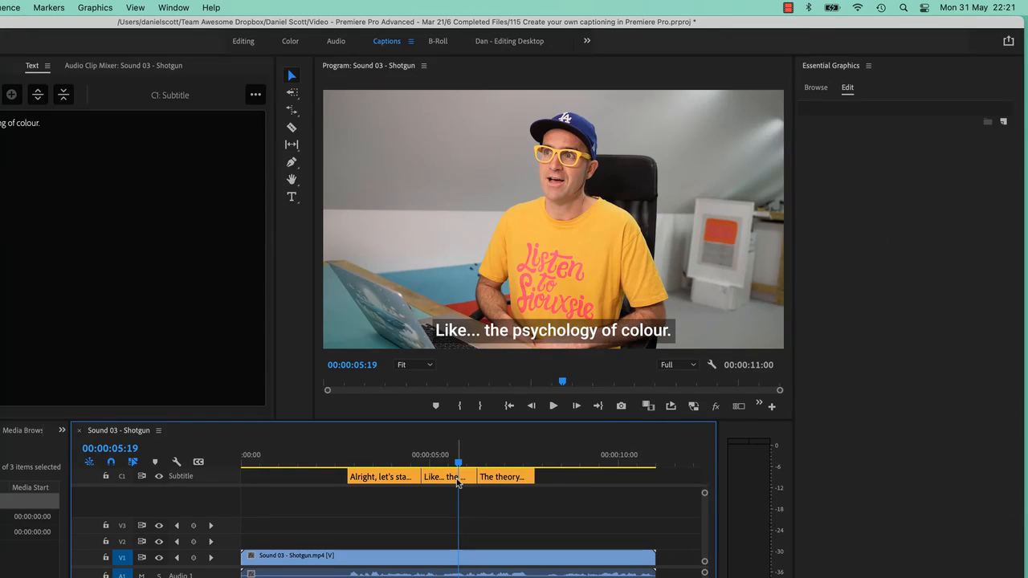
Step: Change the second caption's text fill to red (FF0000)
left_click(460, 482)
left_click(836, 400)
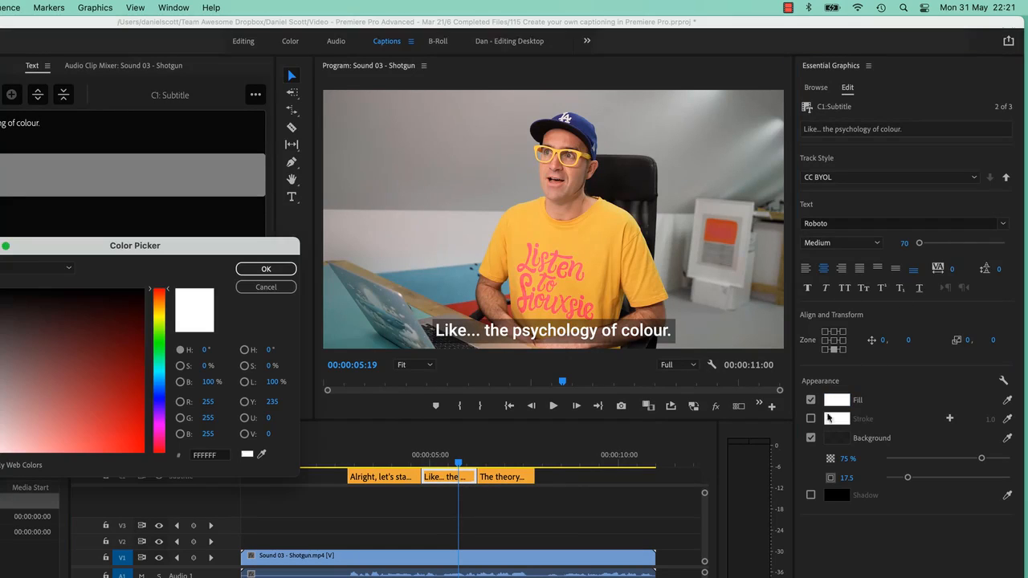
left_click_drag(122, 381, 145, 453)
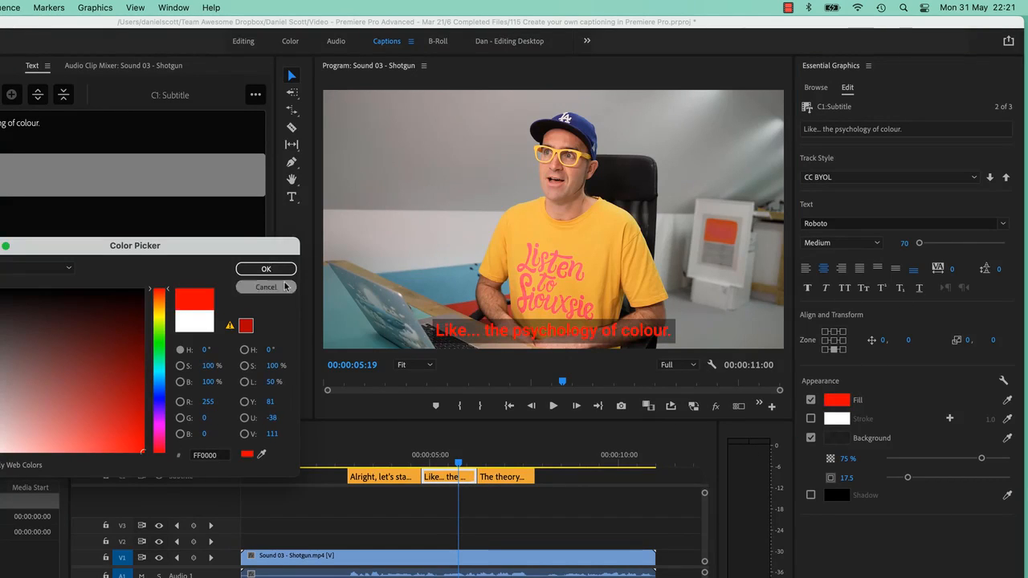
left_click(266, 269)
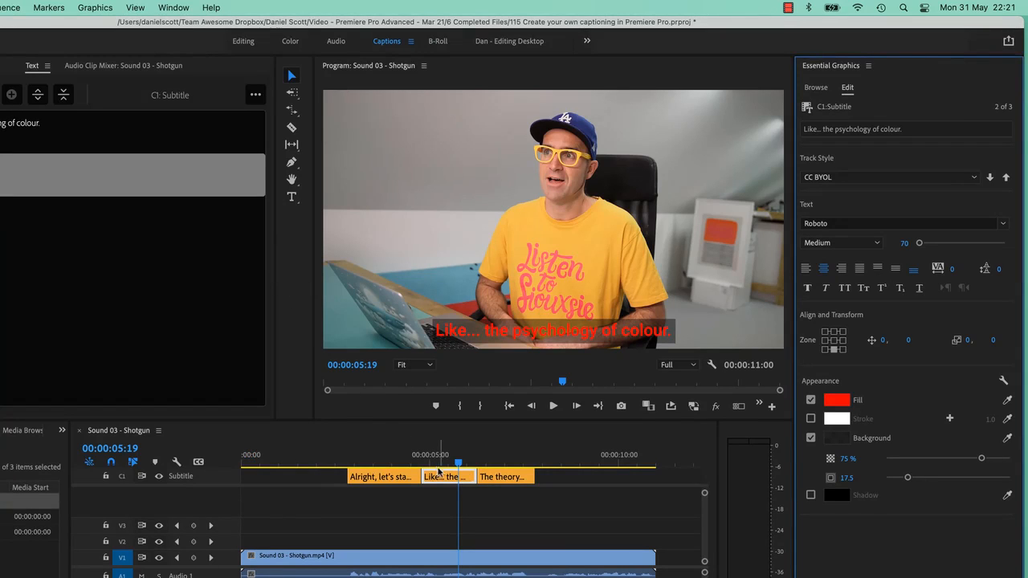
Step: Discard the second caption's fill override by switching its track style to None and back to CC BYOL
left_click(832, 180)
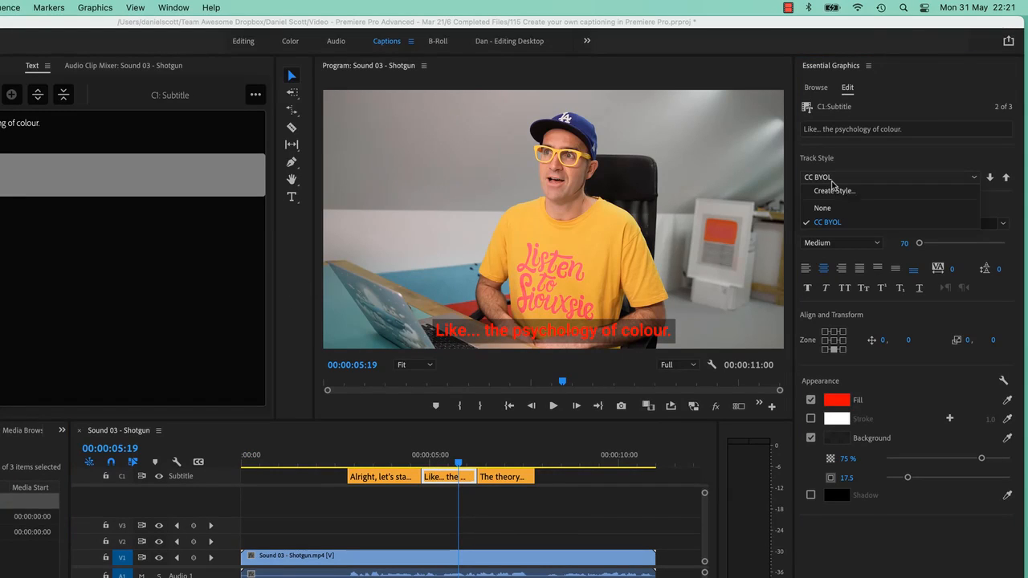
left_click(834, 209)
left_click(833, 185)
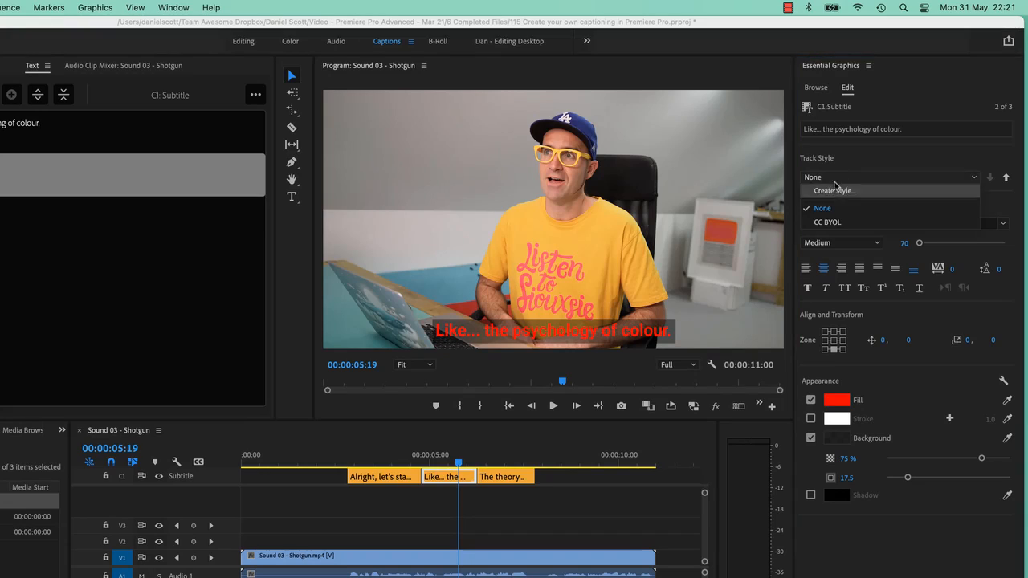
left_click(835, 222)
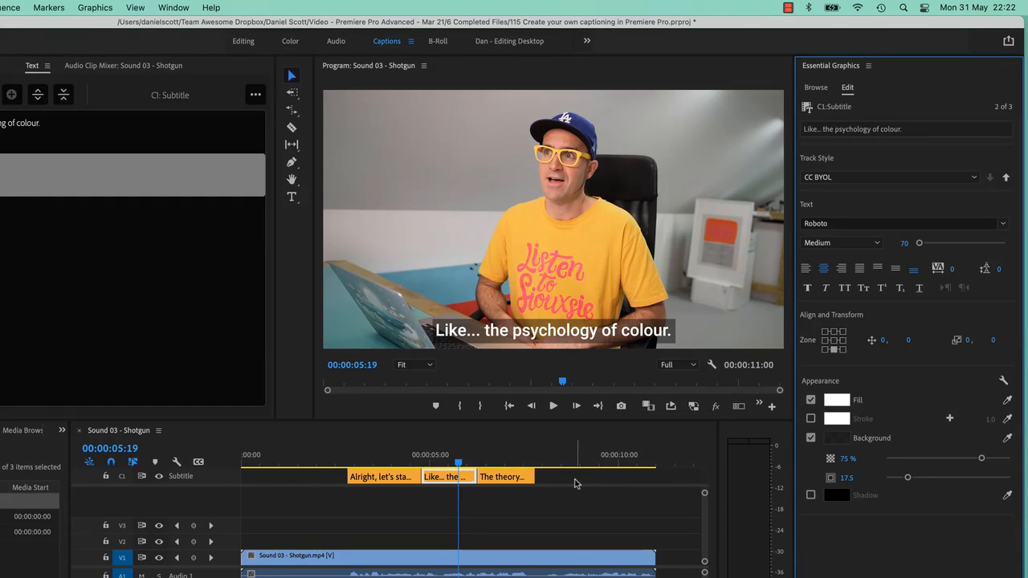
left_click(822, 177)
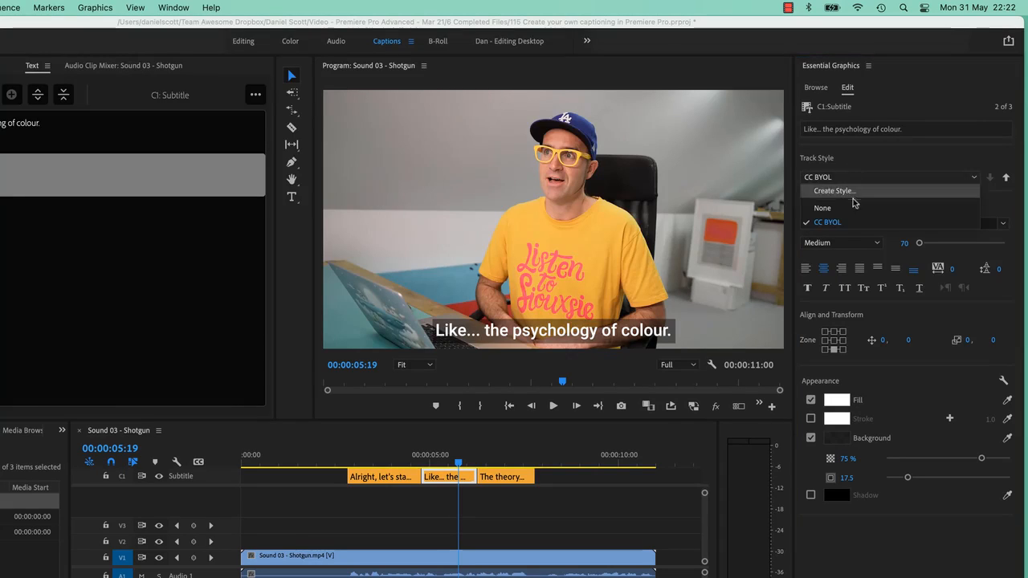
left_click(487, 508)
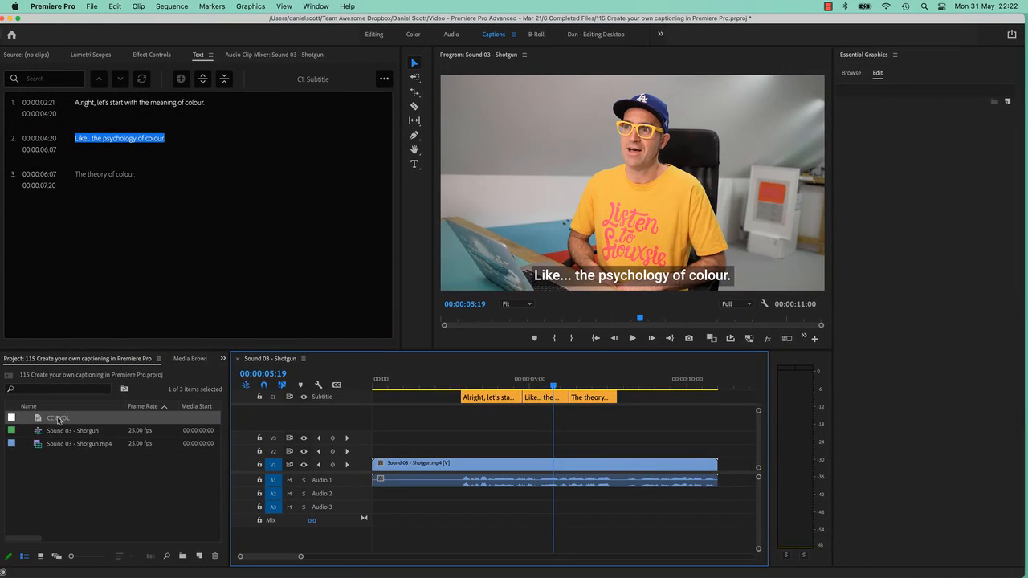
Step: Copy the CC BYOL track style from the project items and create a new project
left_click(74, 464)
left_click(67, 419)
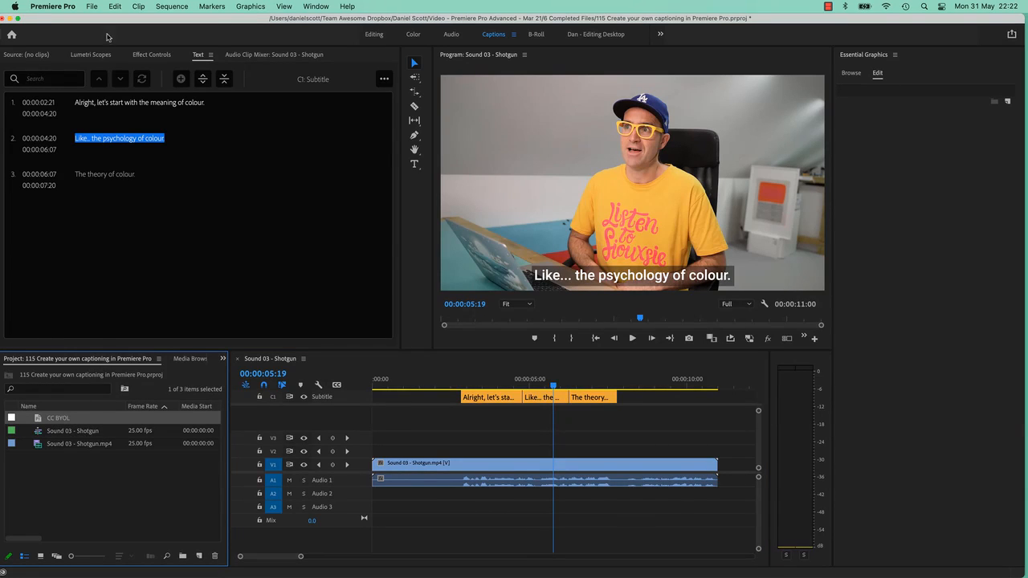
left_click(92, 7)
mouse_move(118, 24)
left_click(249, 23)
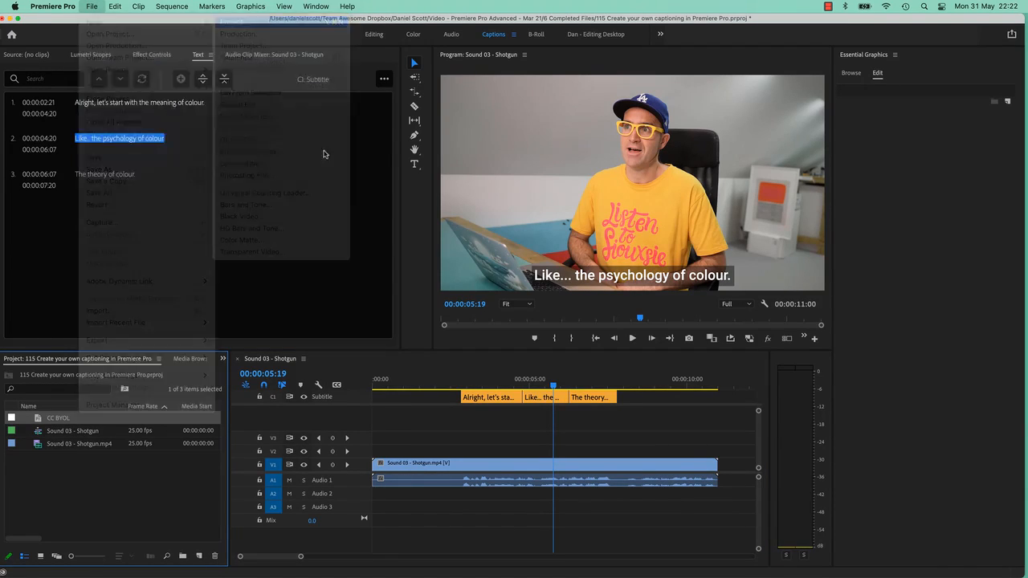
left_click(668, 449)
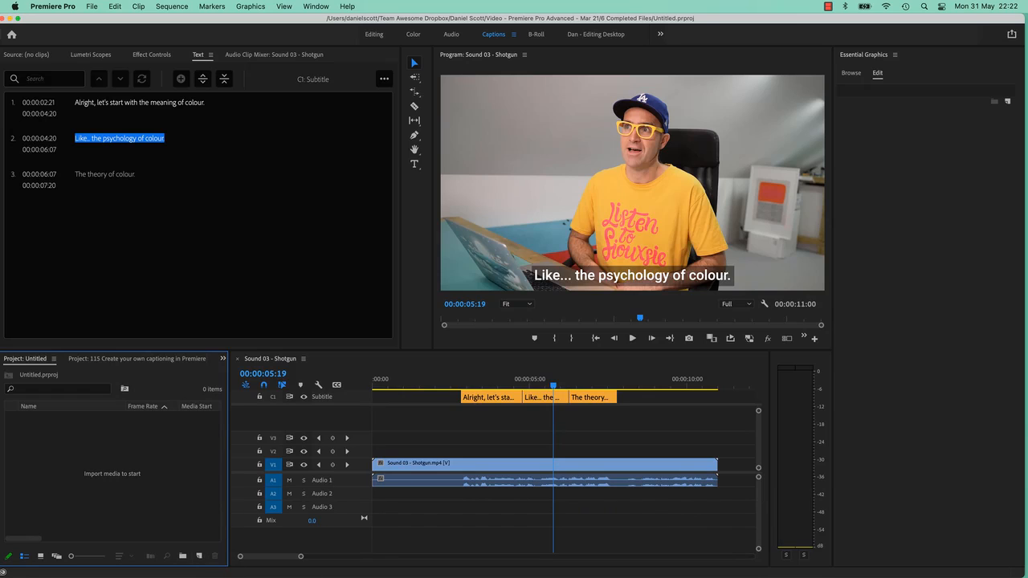
Step: Bring Sound 04 - Hiss.mp4 from the Exercise Files folder in Finder into the new project as a sequence
key("super+Tab")
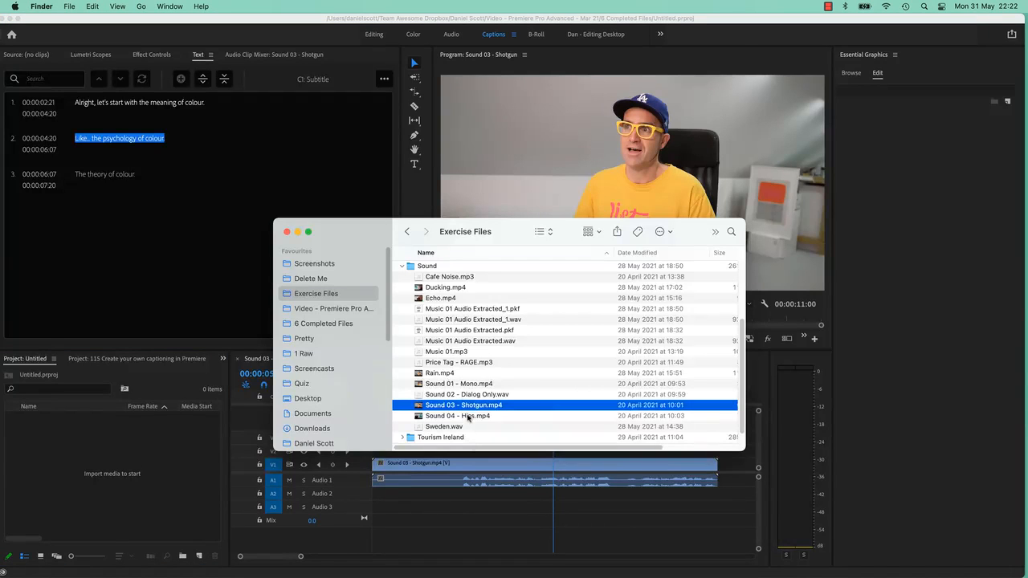
left_click_drag(468, 417, 199, 556)
left_click(93, 430)
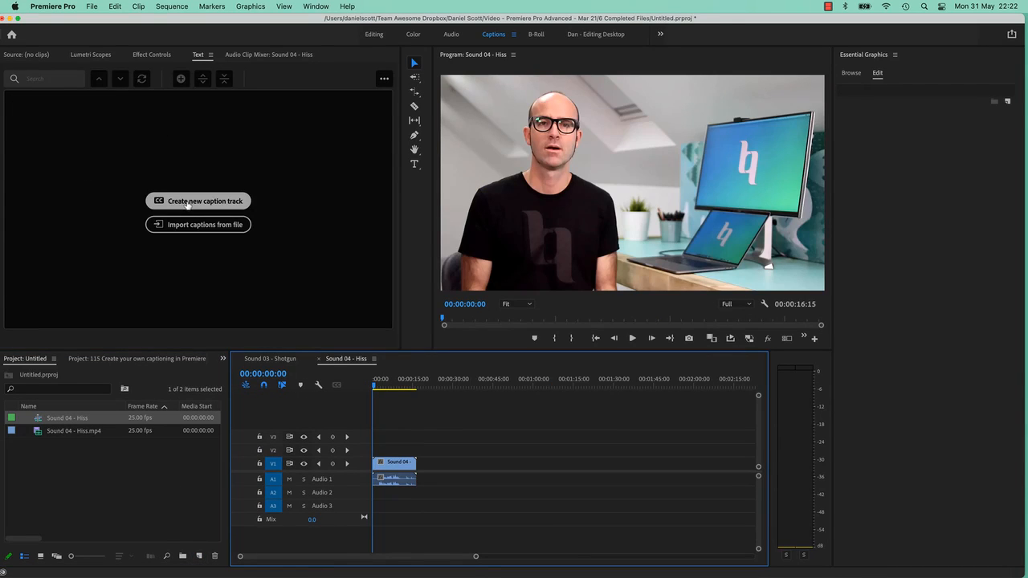
Step: Paste the CC BYOL style into the new project and create a Subtitle caption track using that style
left_click(108, 469)
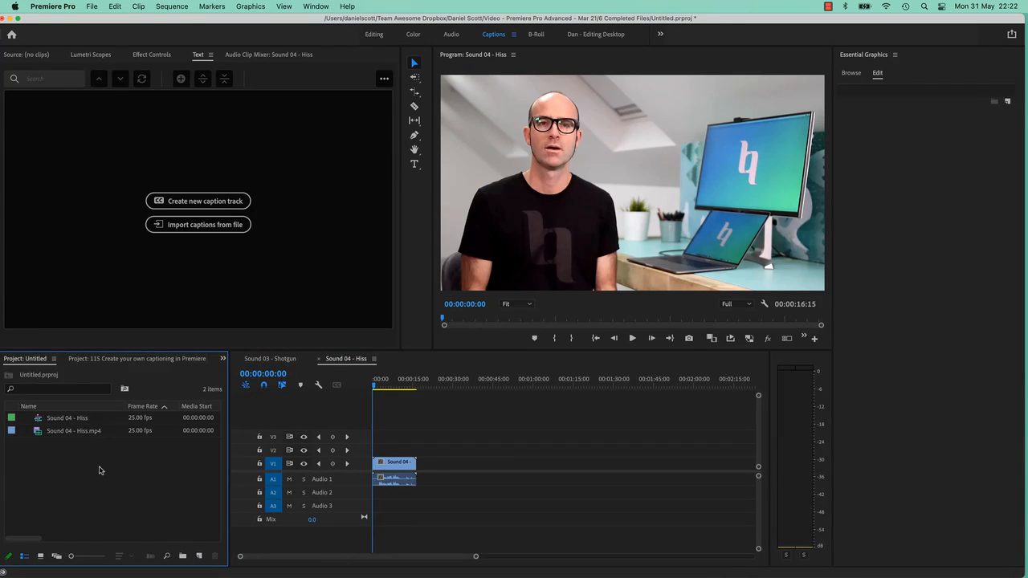
key("super+v")
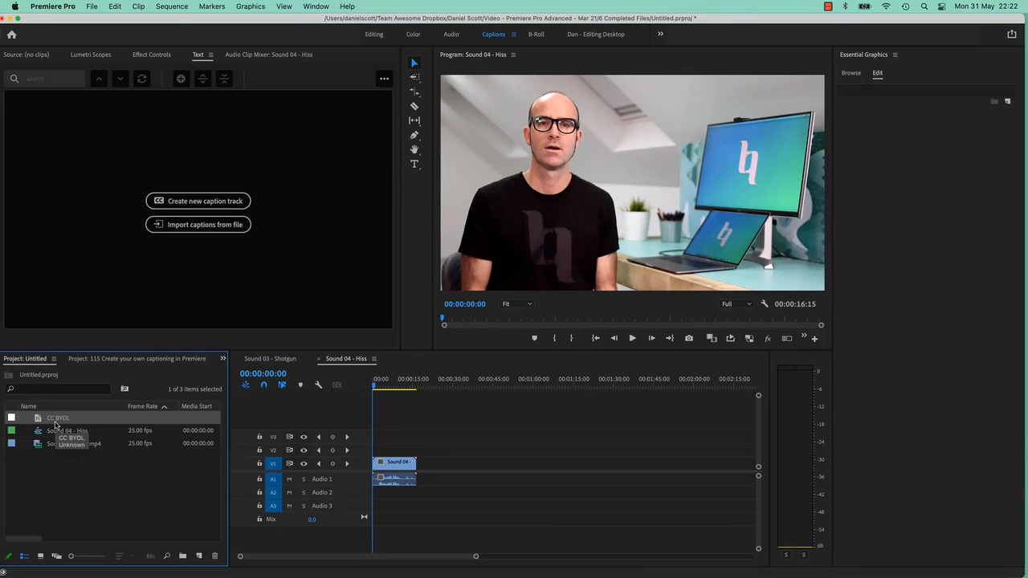
left_click(195, 202)
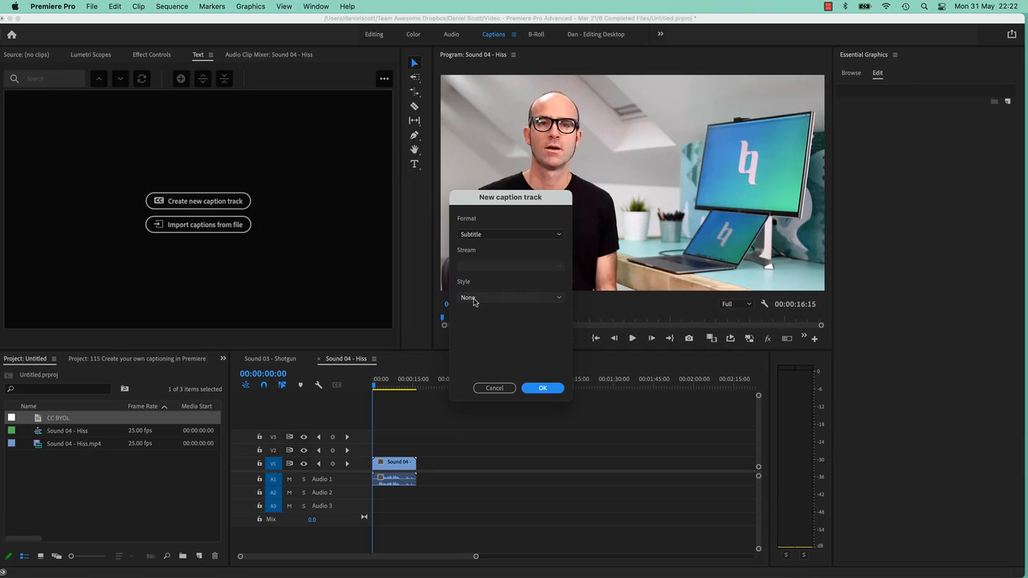
left_click(476, 299)
left_click(482, 322)
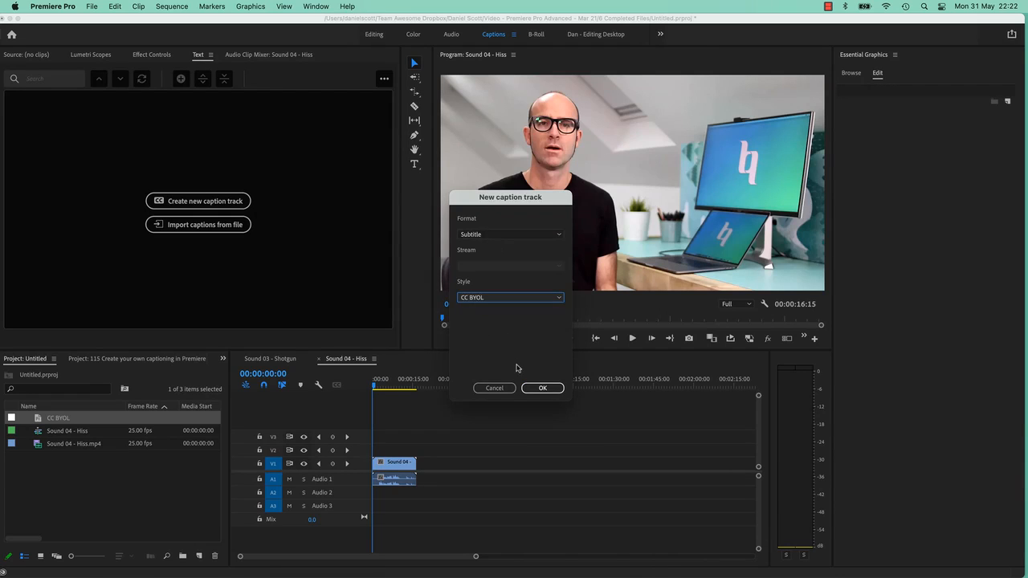
left_click(542, 388)
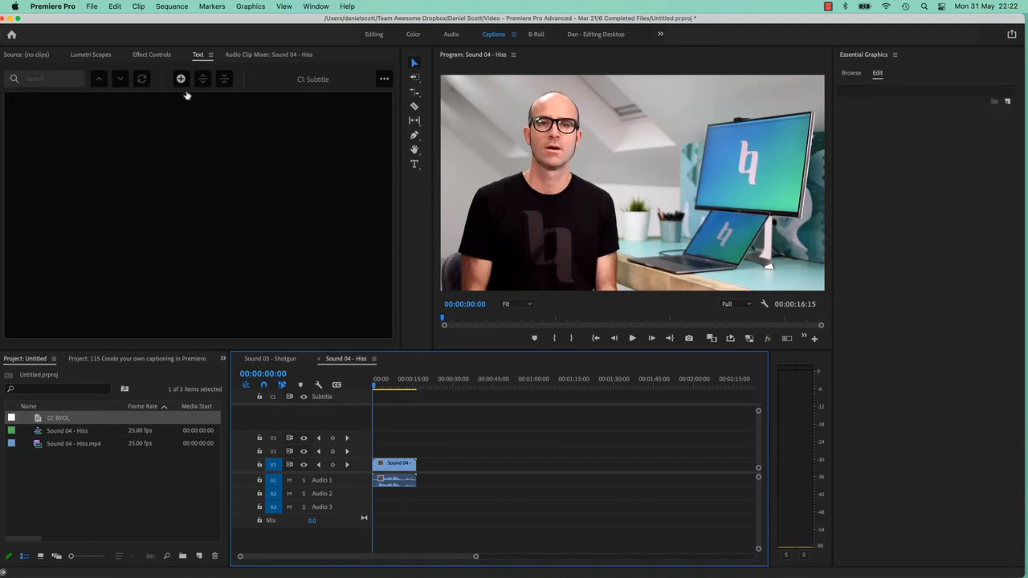
Step: Add a test caption reading "sdfas" at the start of the Sound 04 - Hiss sequence
left_click(181, 78)
type("sdfas")
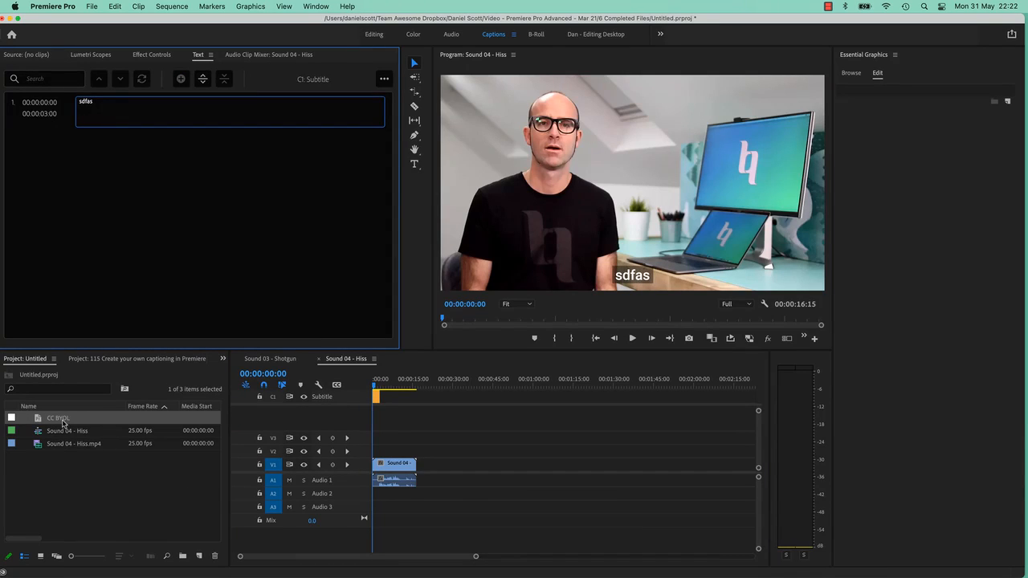
right_click(62, 424)
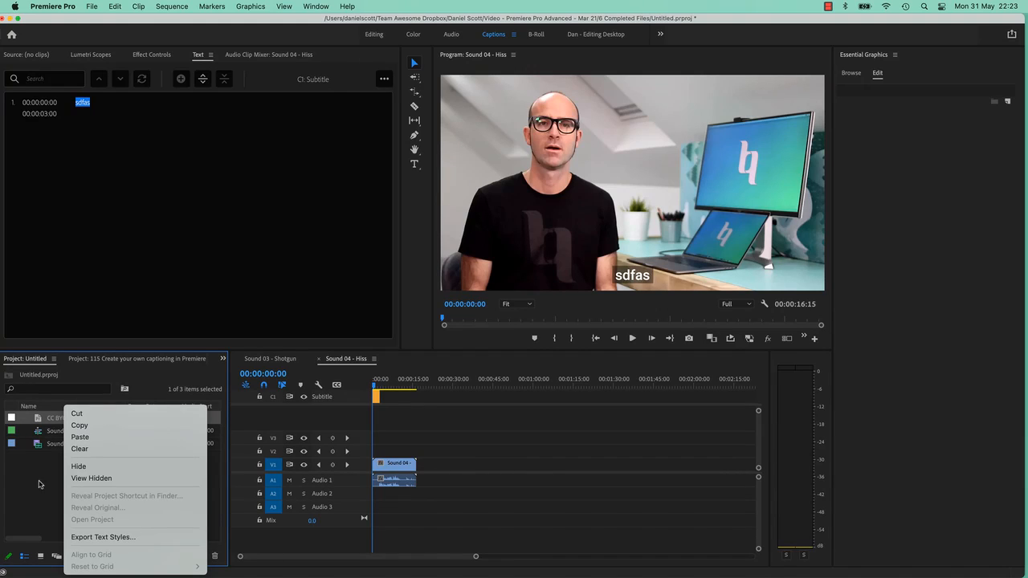
left_click(23, 474)
left_click(121, 487)
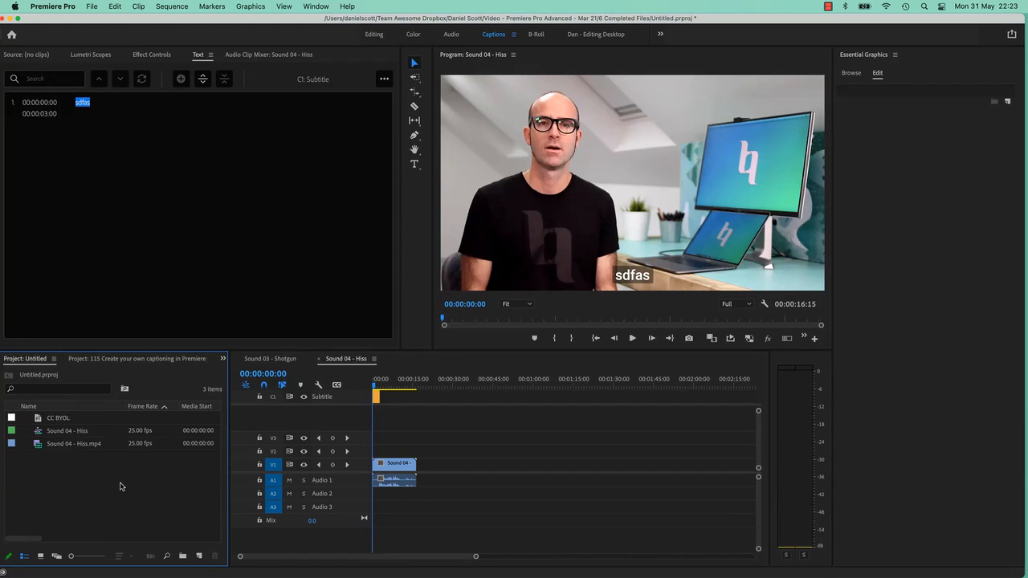
Step: Return to the Sound 03 - Shotgun sequence and search its captions for "theory"
key("super+Tab")
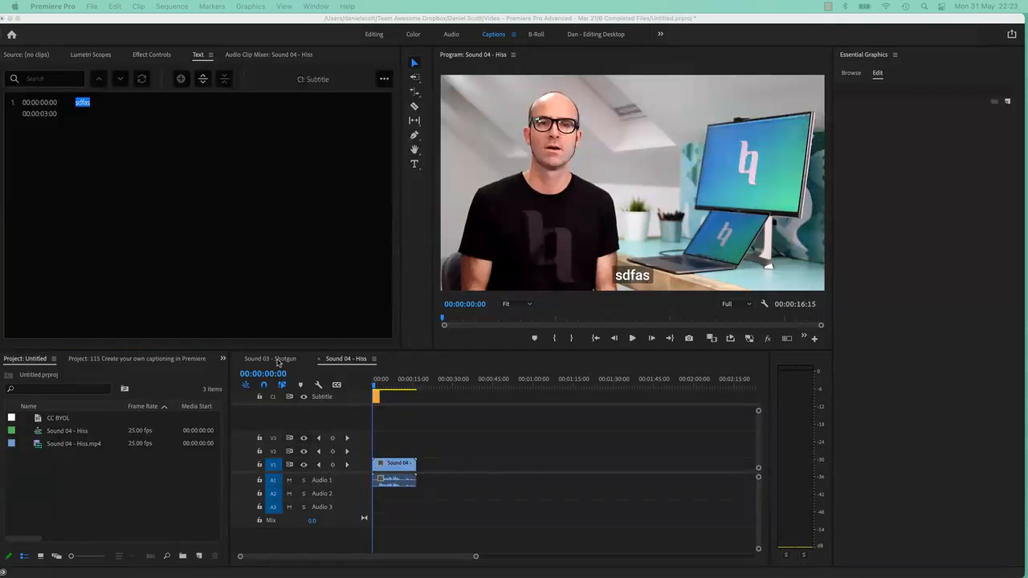
left_click(280, 362)
left_click(277, 359)
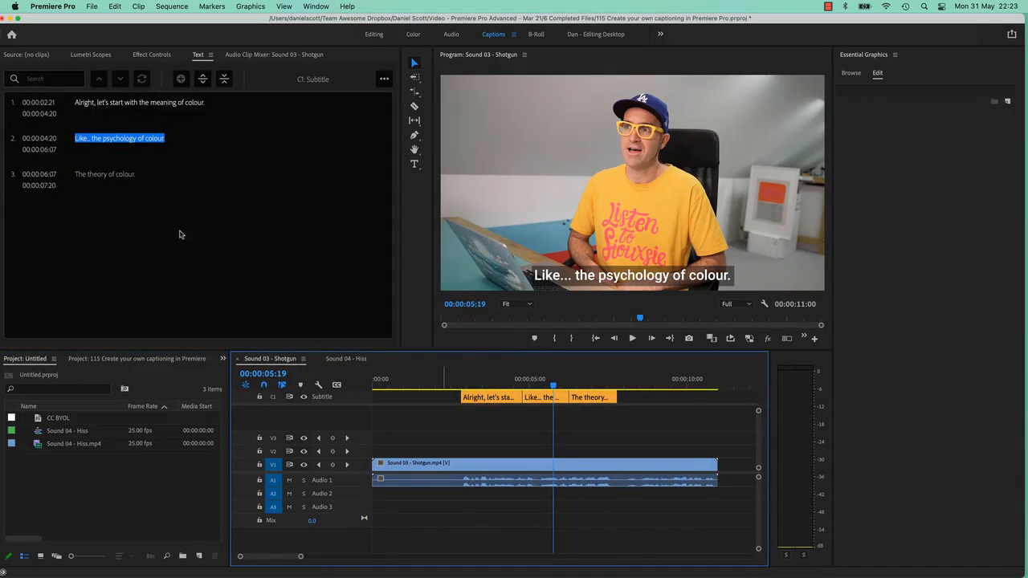
left_click(142, 241)
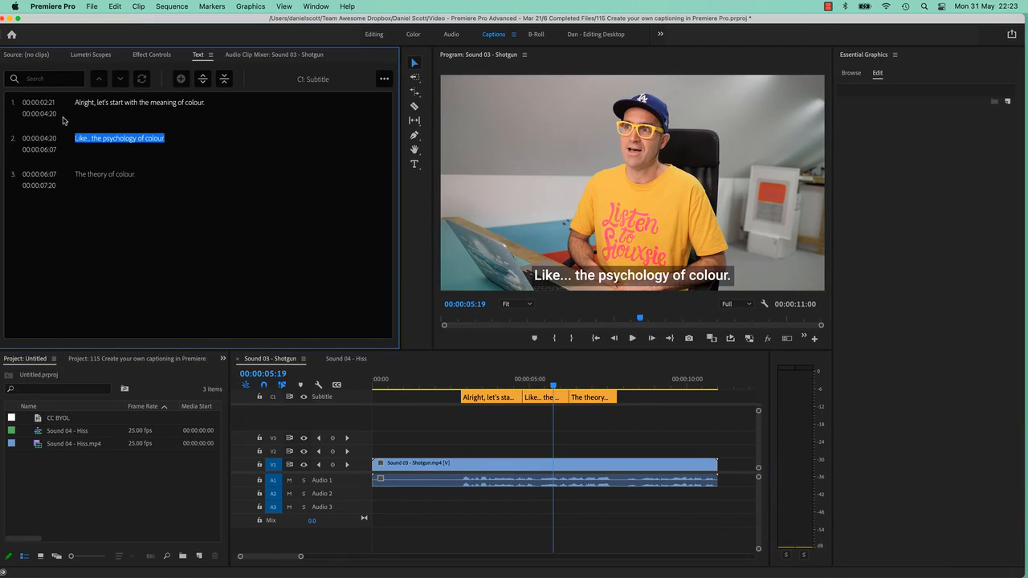
left_click(32, 80)
type("theory")
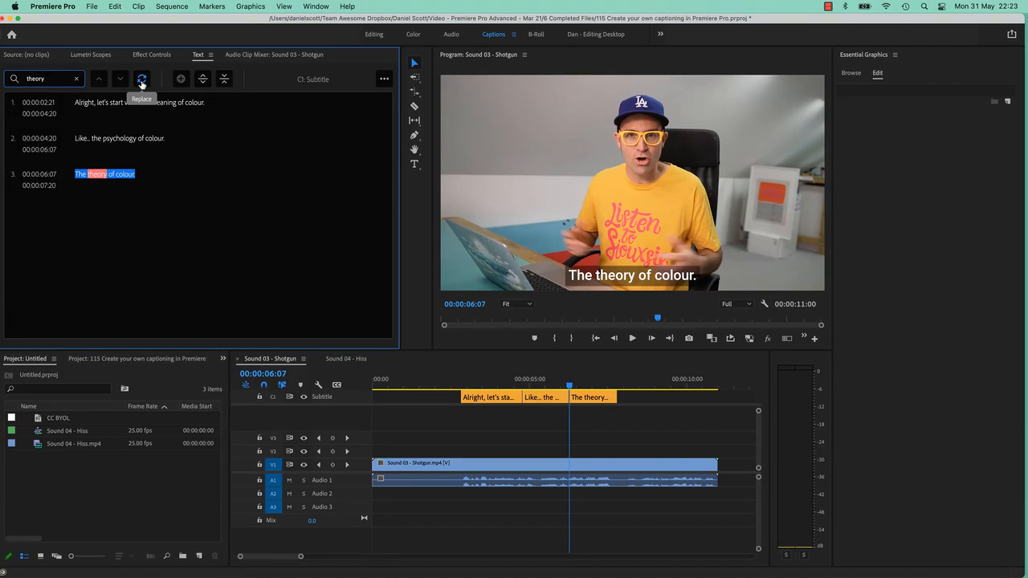
Step: Find "colour" in the Sound 03 - Shotgun captions and replace every occurrence with "color"
left_click(80, 100)
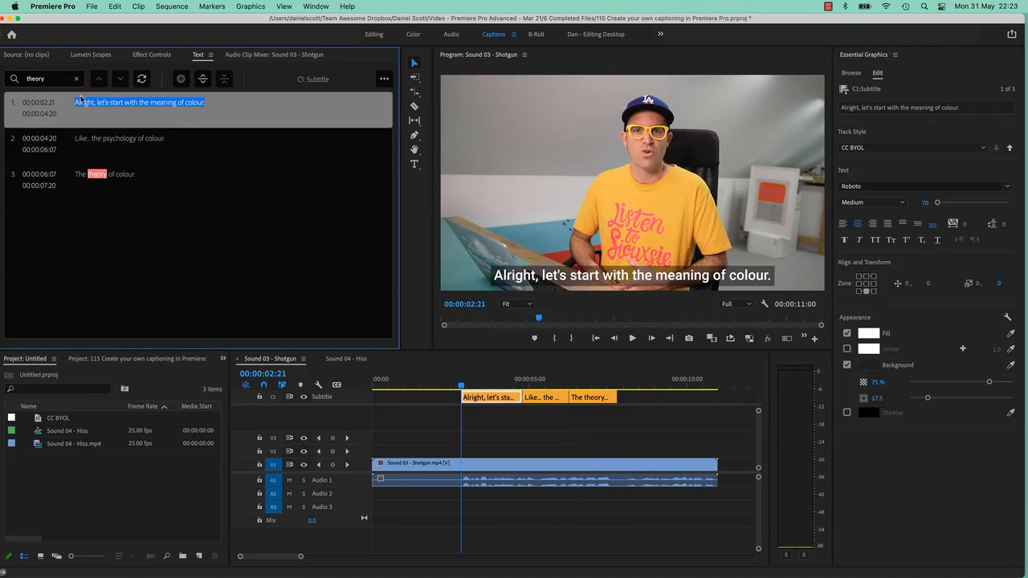
left_click(54, 80)
type("colour")
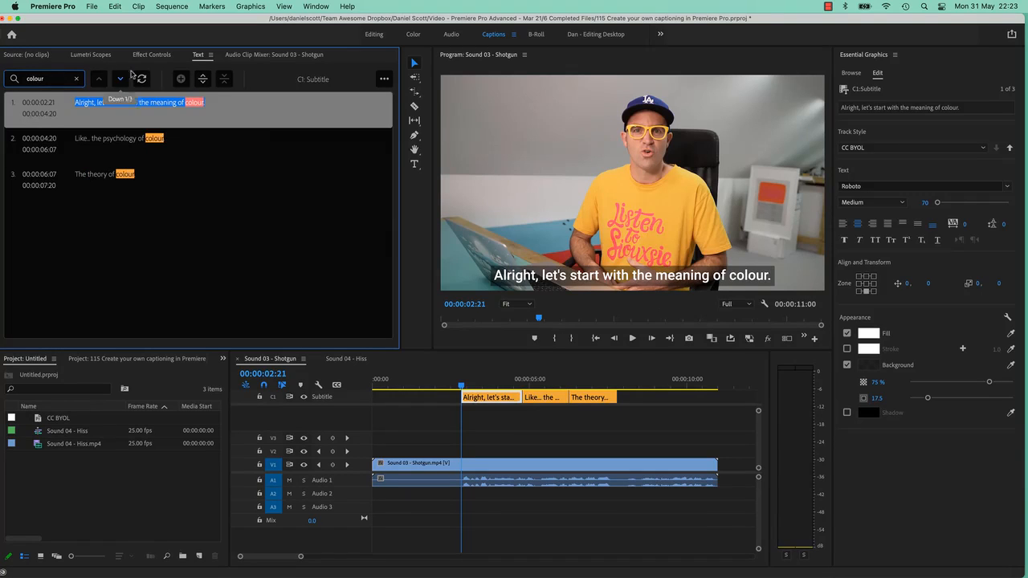
left_click(142, 78)
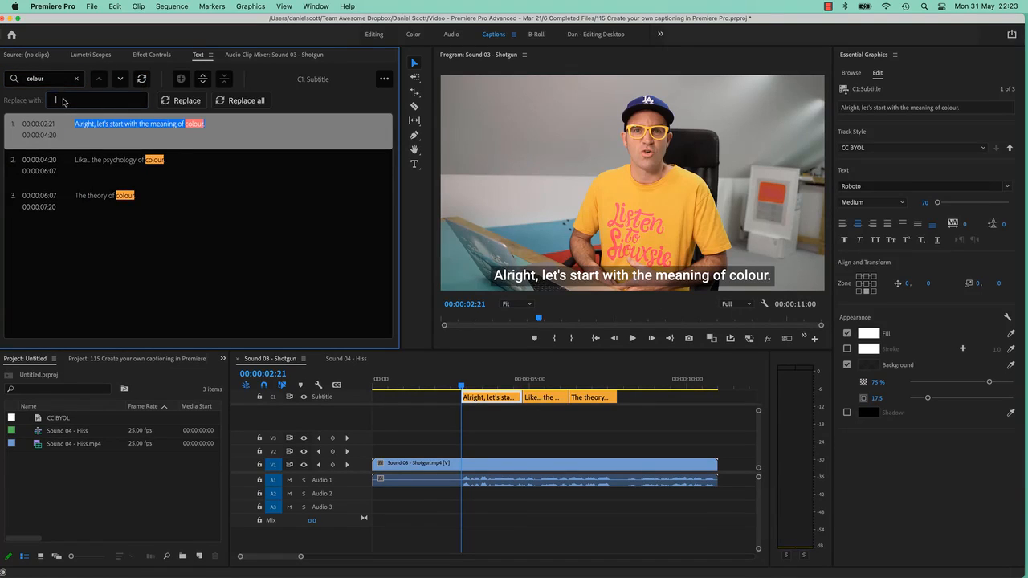
left_click(62, 102)
type("color")
left_click(246, 100)
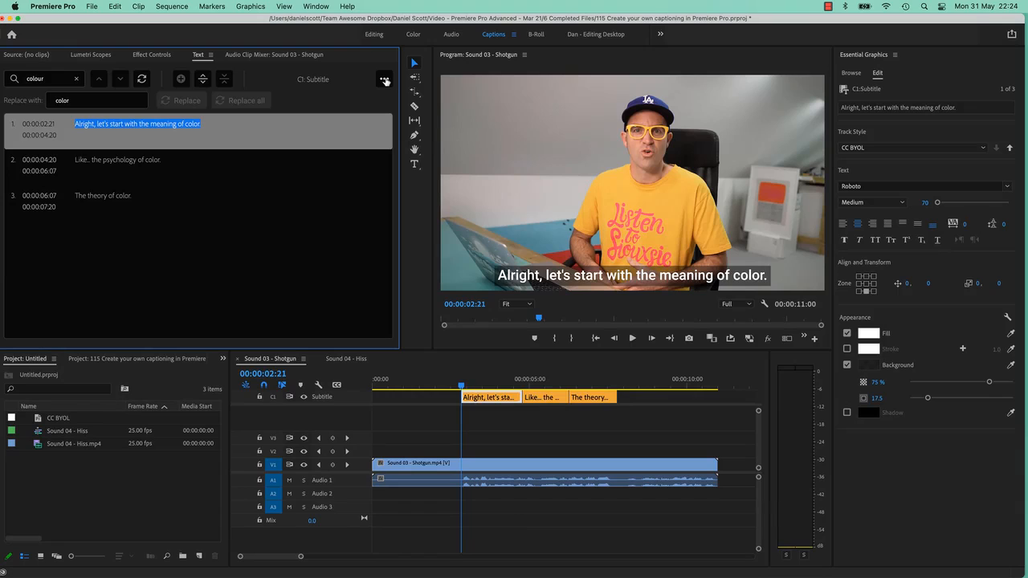
Step: Export the captions as a plain text file named "Color Theory" to the Desktop
left_click(385, 79)
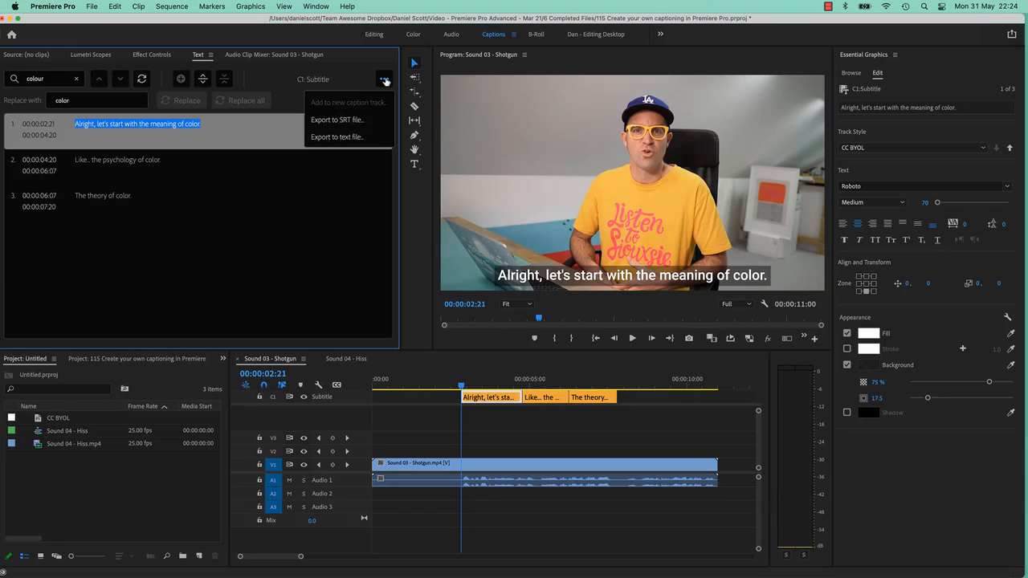
left_click(344, 142)
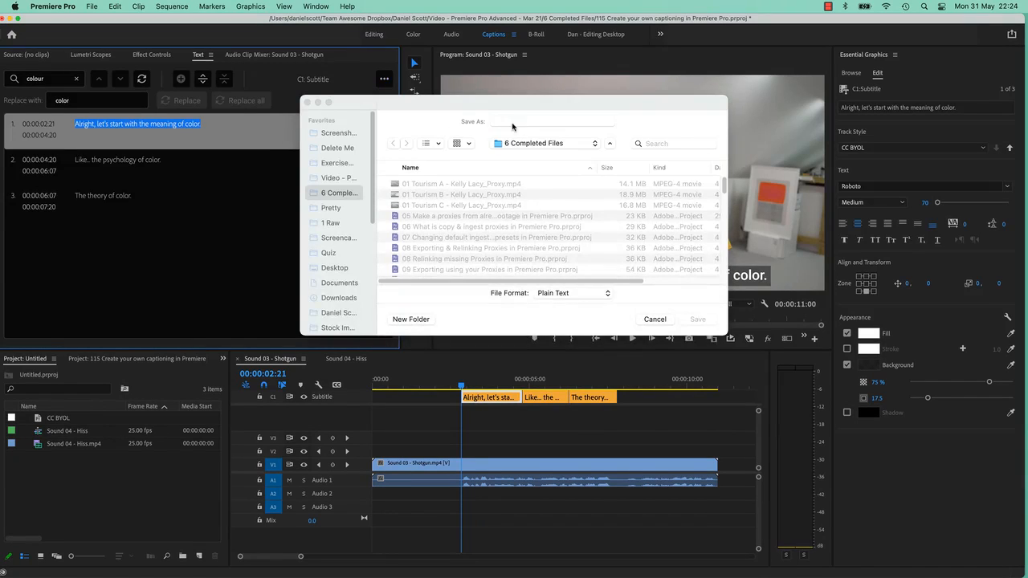
left_click(515, 120)
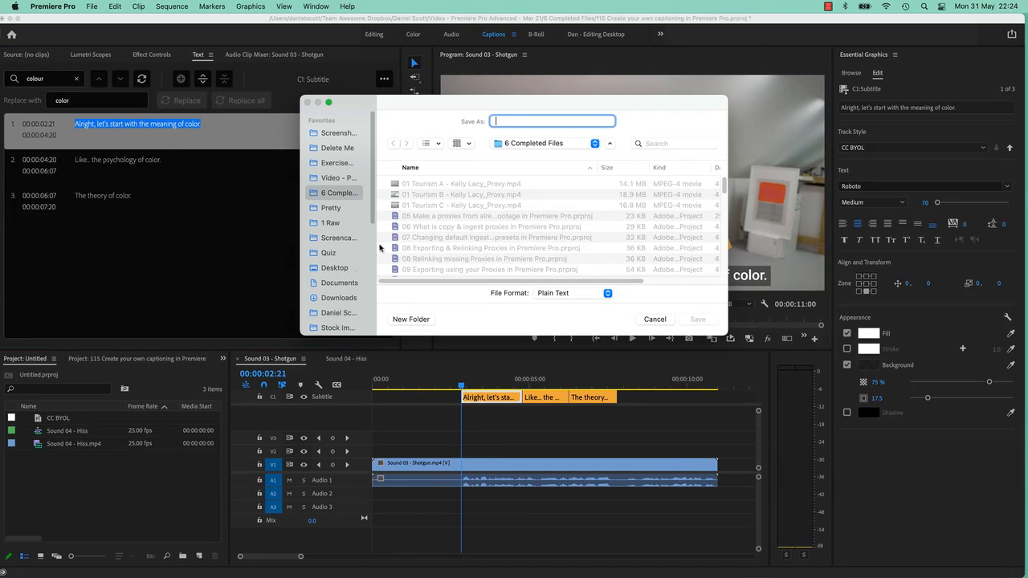
left_click(333, 268)
left_click(526, 121)
type("Color Theory")
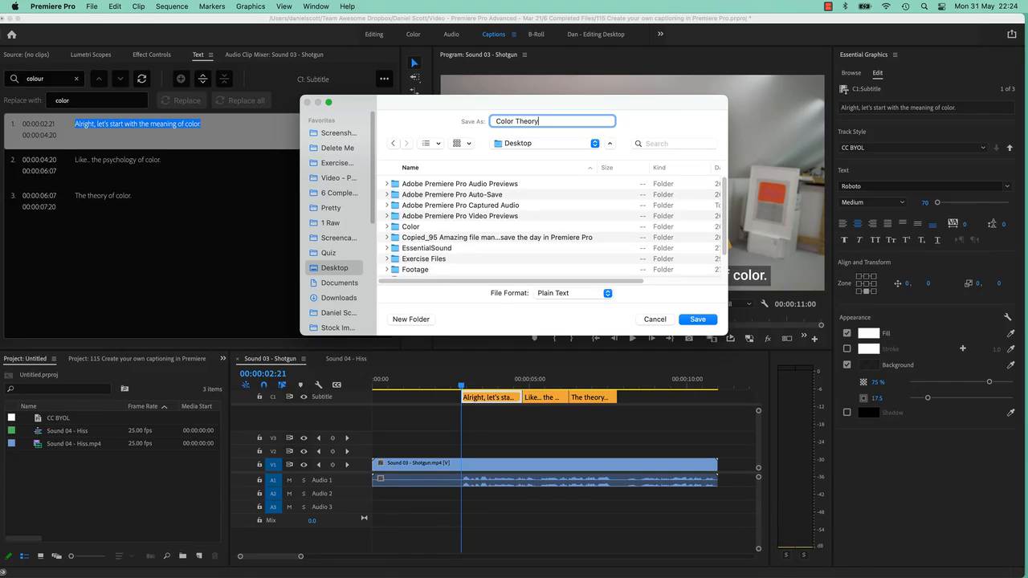
key("super+a")
left_click(697, 318)
Step: Export the captions as an SRT captions file named "Color Theory" in the 6 Completed Files folder
left_click(383, 79)
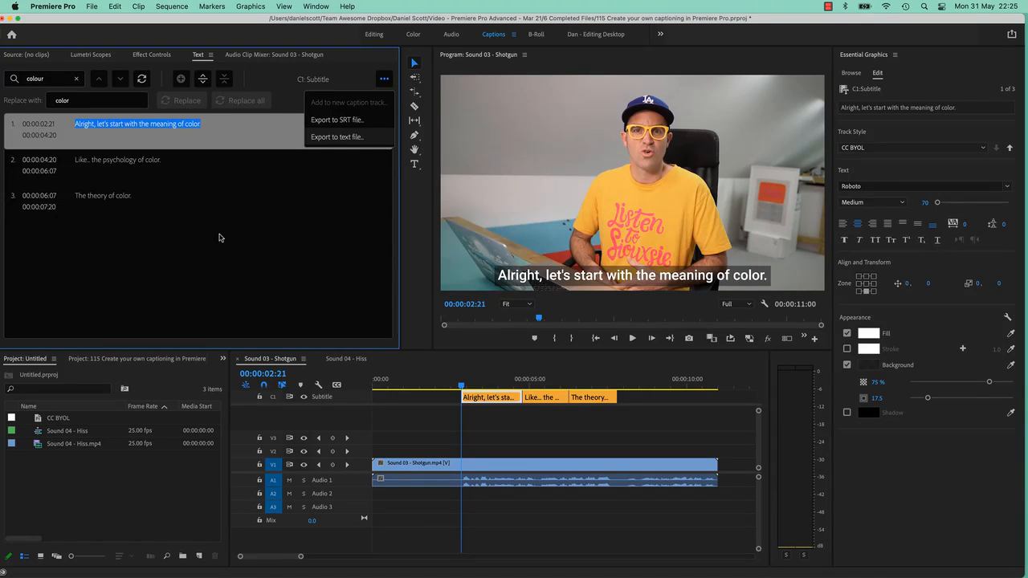
left_click(336, 121)
left_click(545, 119)
type("Color Theory")
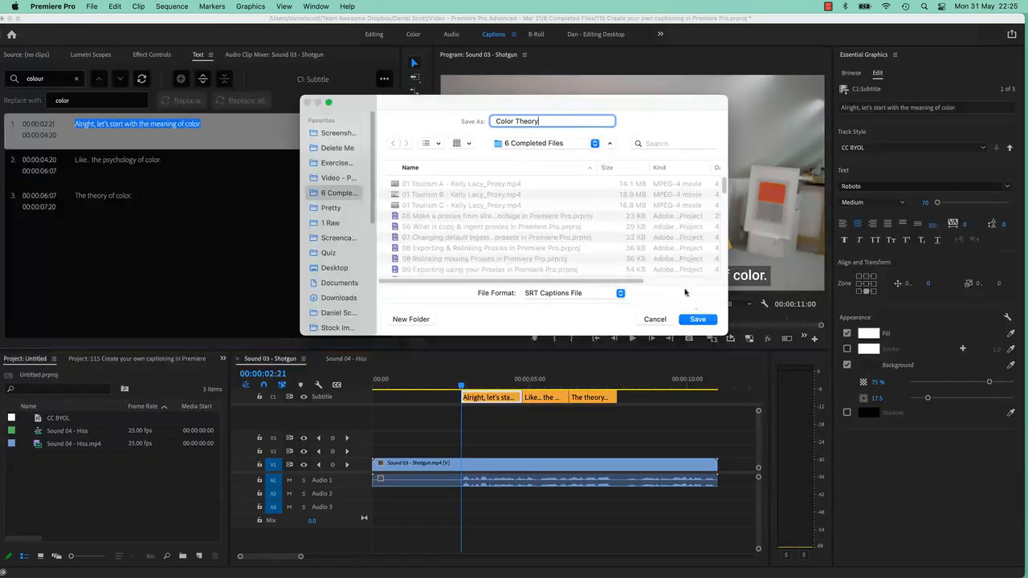
left_click(698, 319)
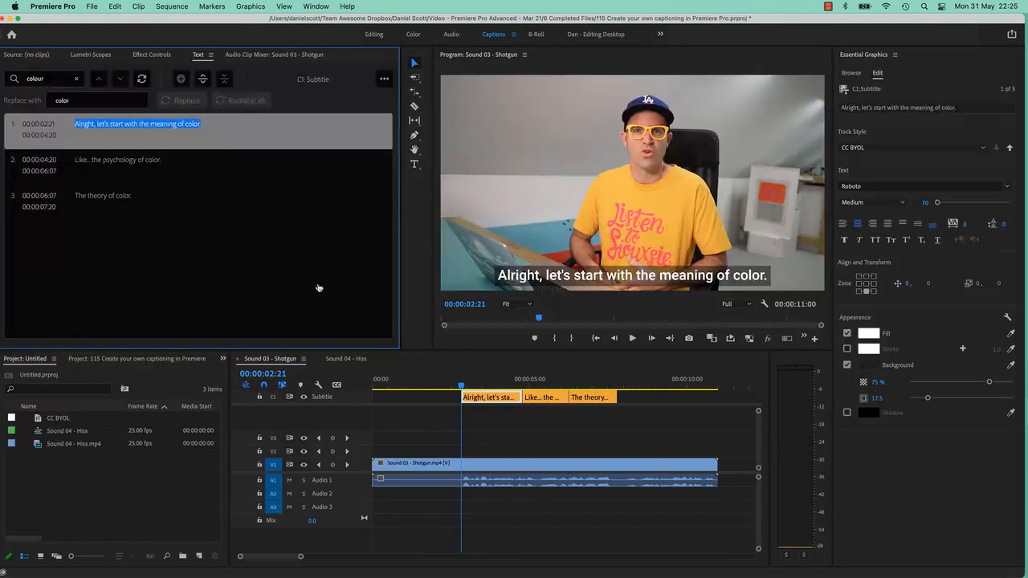
Step: Switch to Finder, preview the contents of Color Theory.txt on the Desktop, and return to Premiere Pro
key("super+Tab")
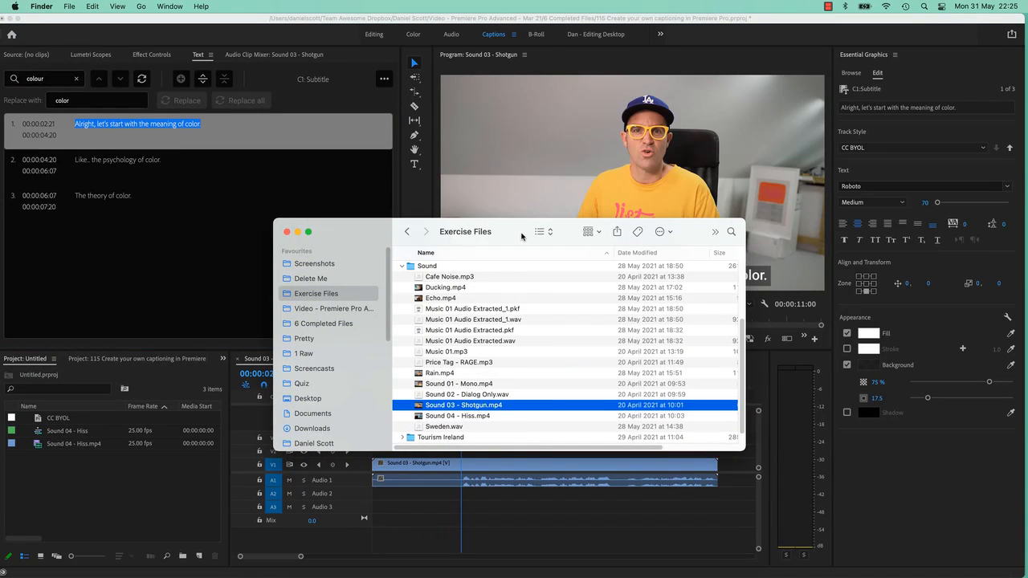
left_click(318, 400)
left_click(441, 324)
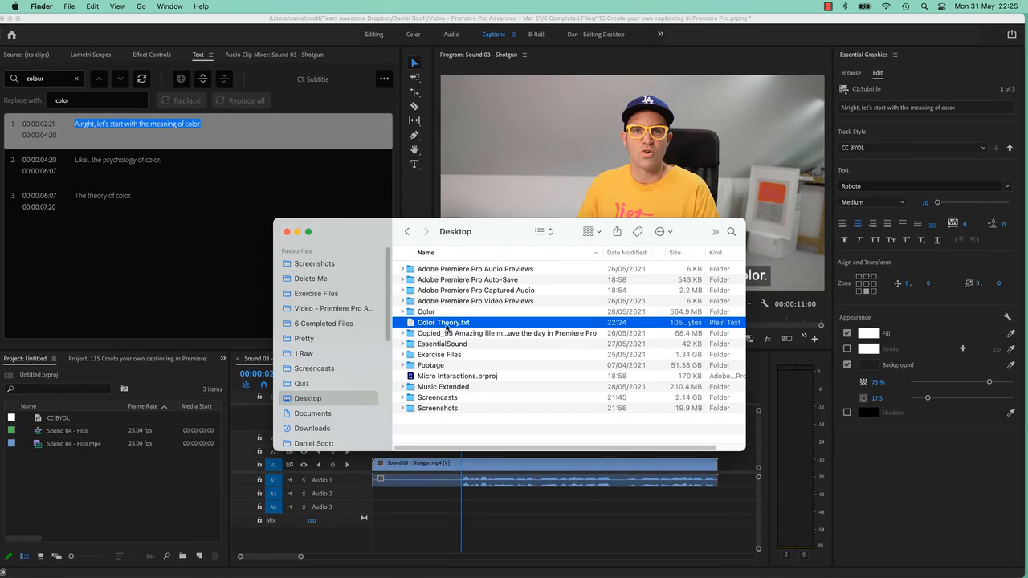
key("space")
left_click_drag(387, 130, 412, 171)
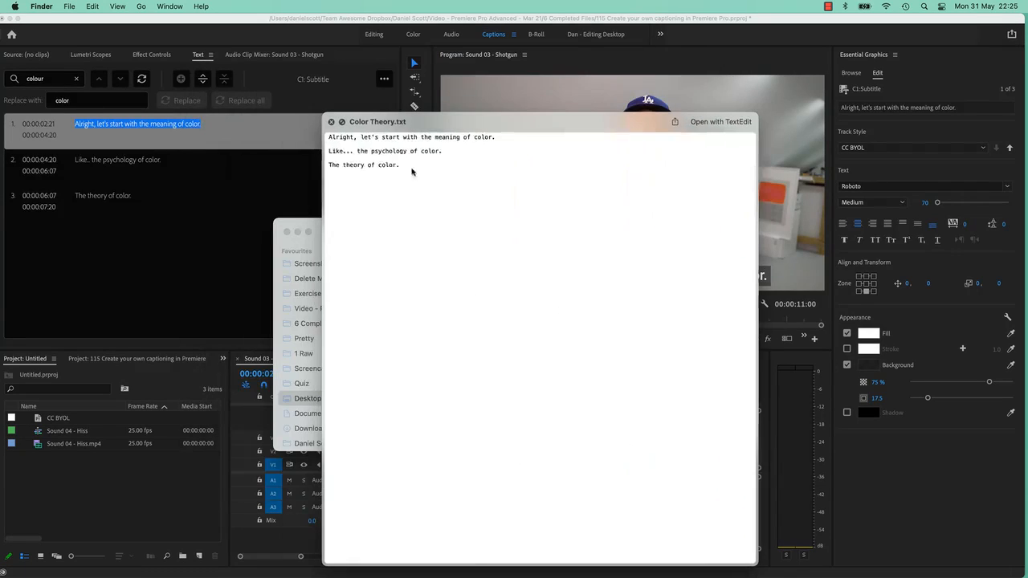
key("space")
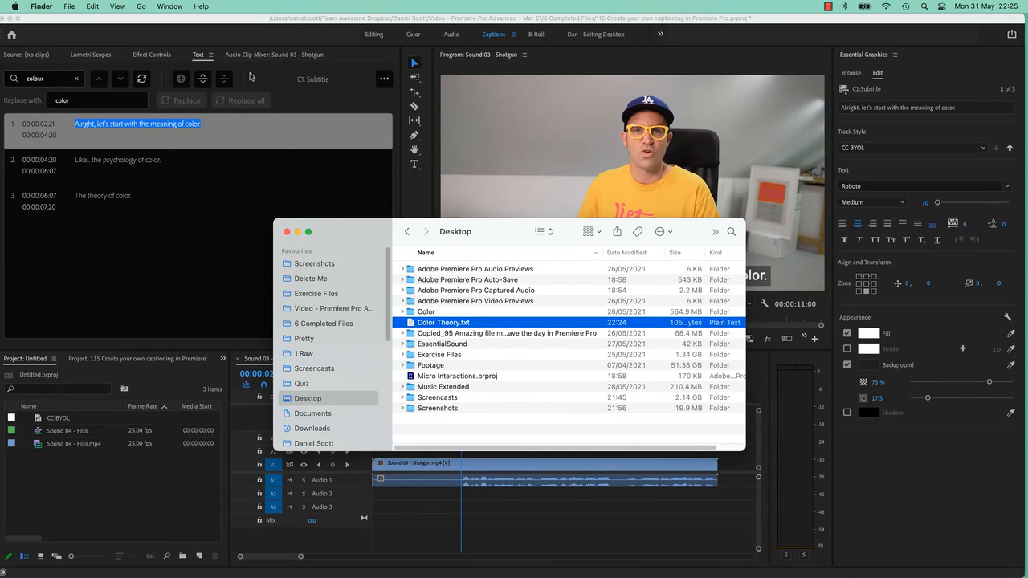
left_click(165, 262)
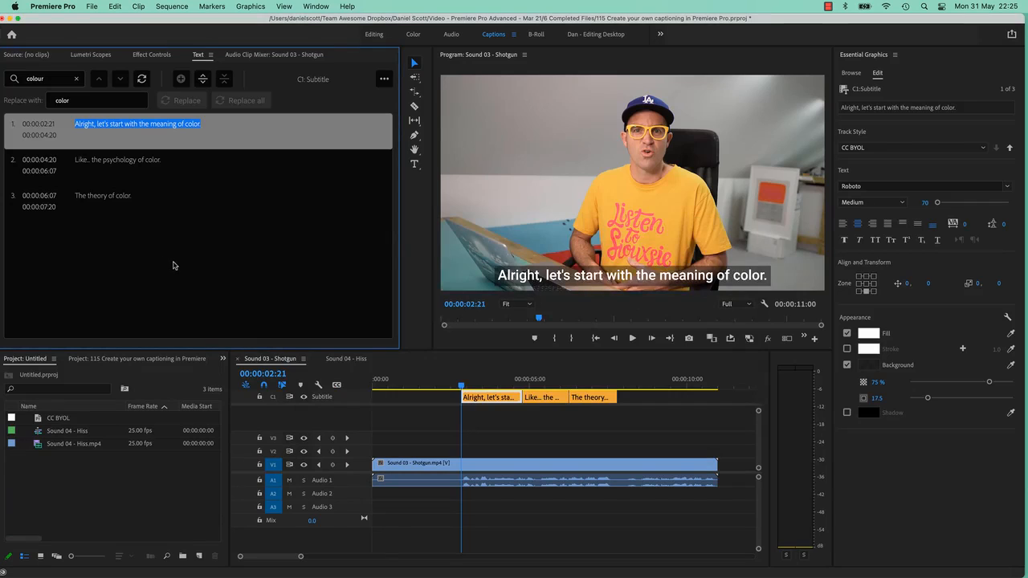